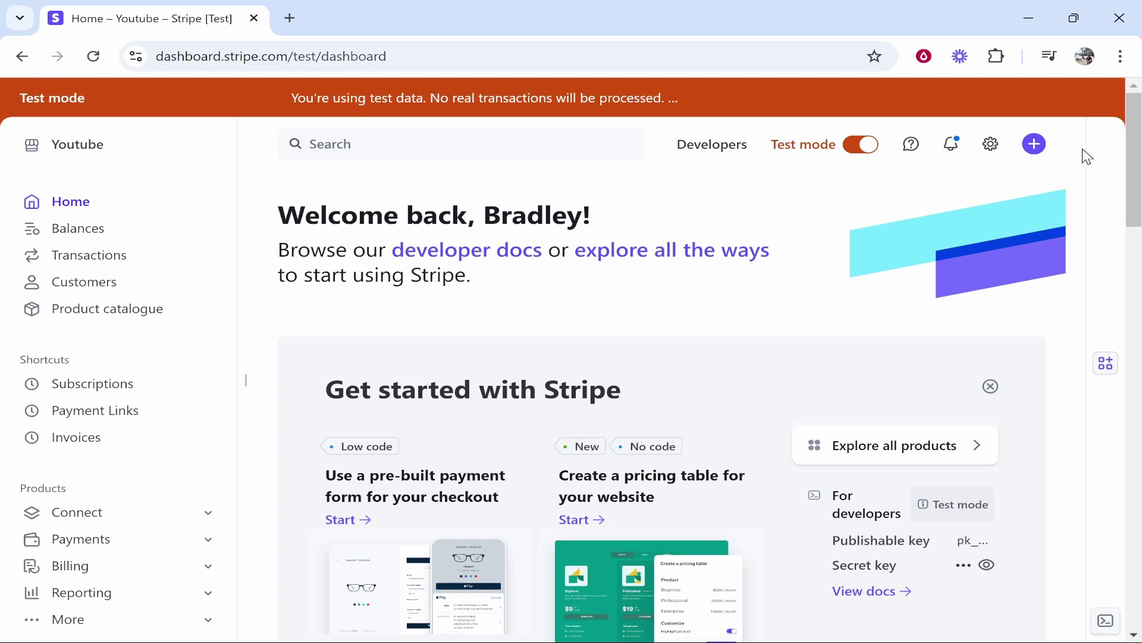
# Open the Create menu listing Invoice, Subscription, Payment link and Payment.
pyautogui.click(1035, 144)
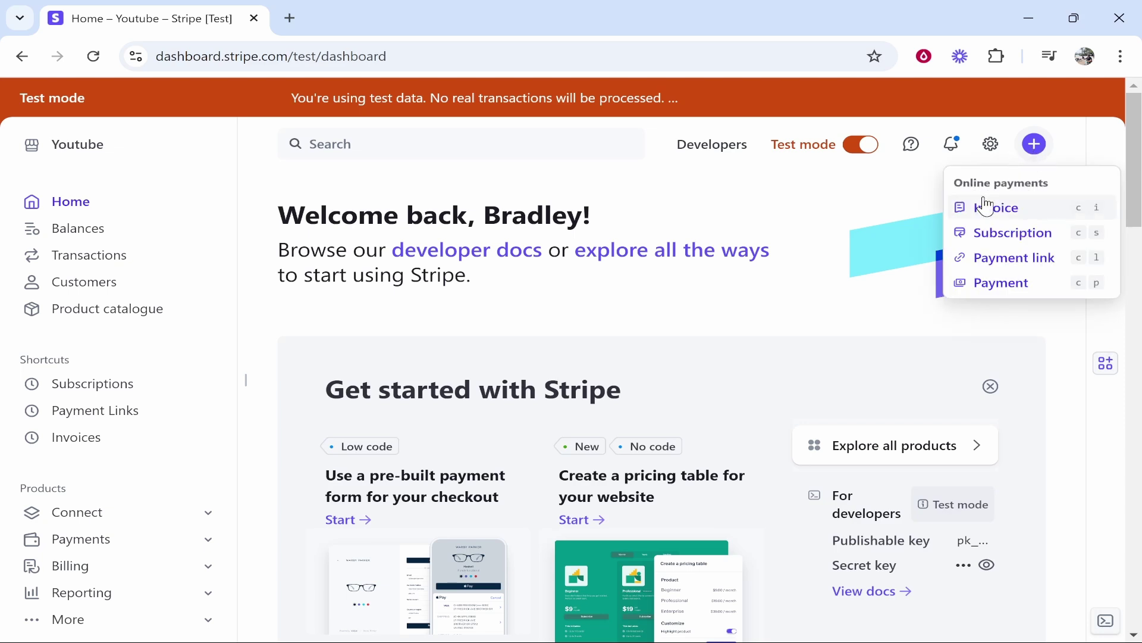
# Start a new test subscription and type the customer's full name into the Customer search.
pyautogui.click(1023, 235)
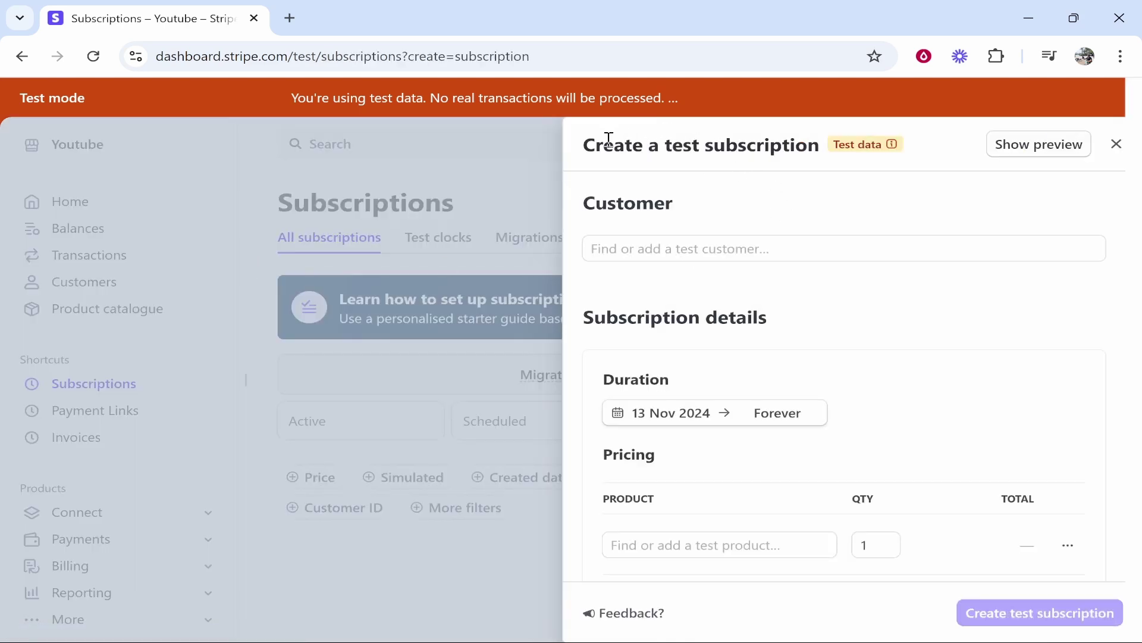
pyautogui.moveTo(586, 150); pyautogui.dragTo(827, 150)
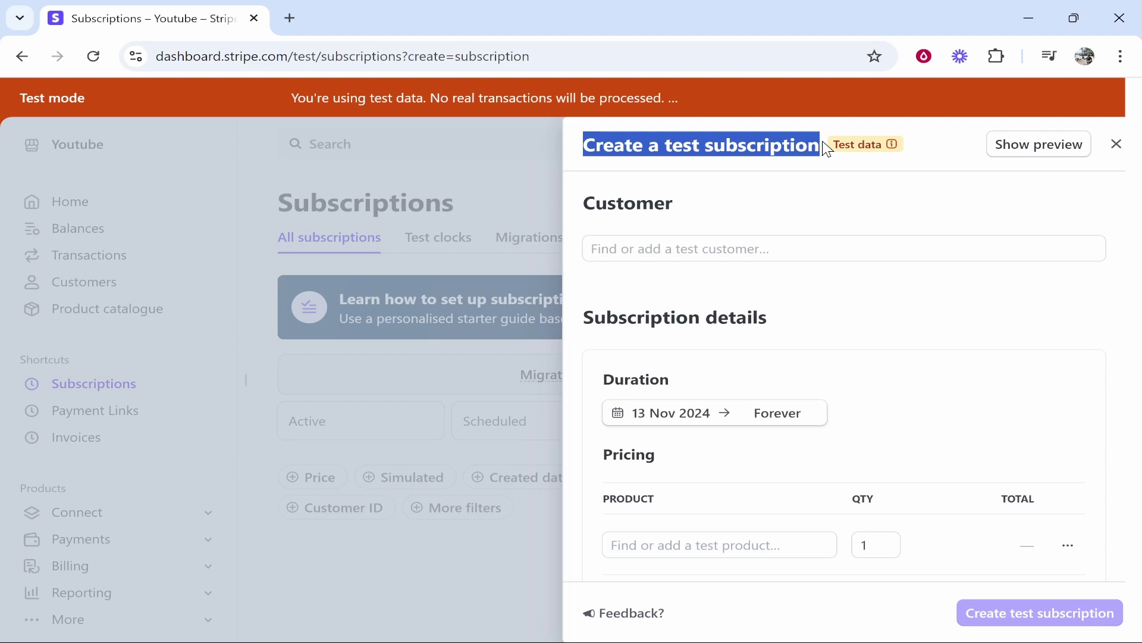
pyautogui.click(860, 144)
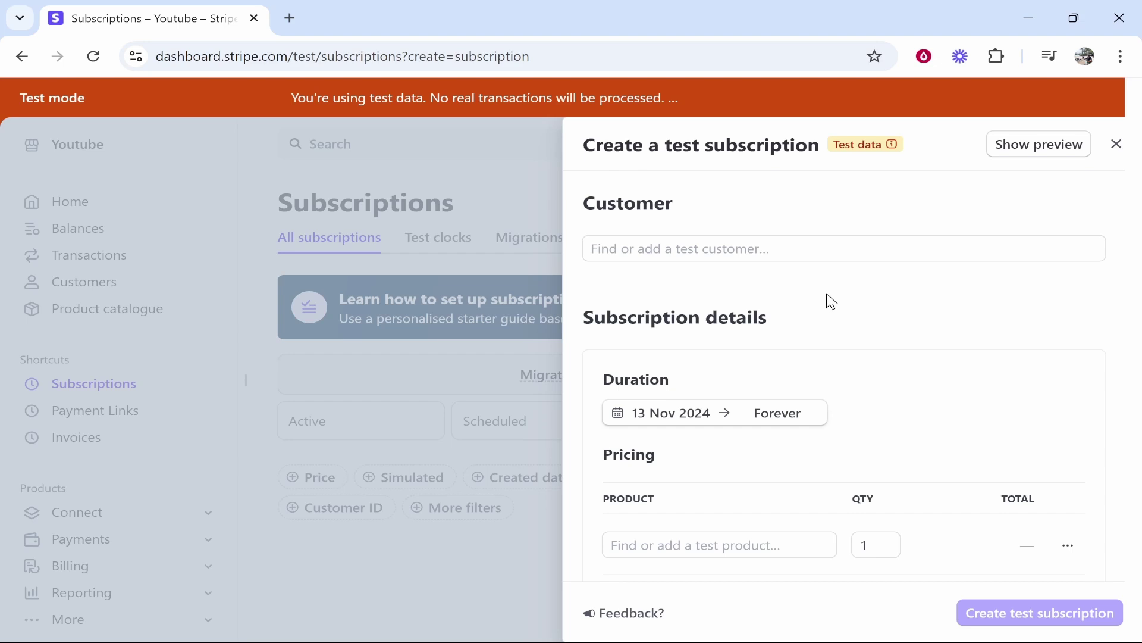
pyautogui.click(791, 241)
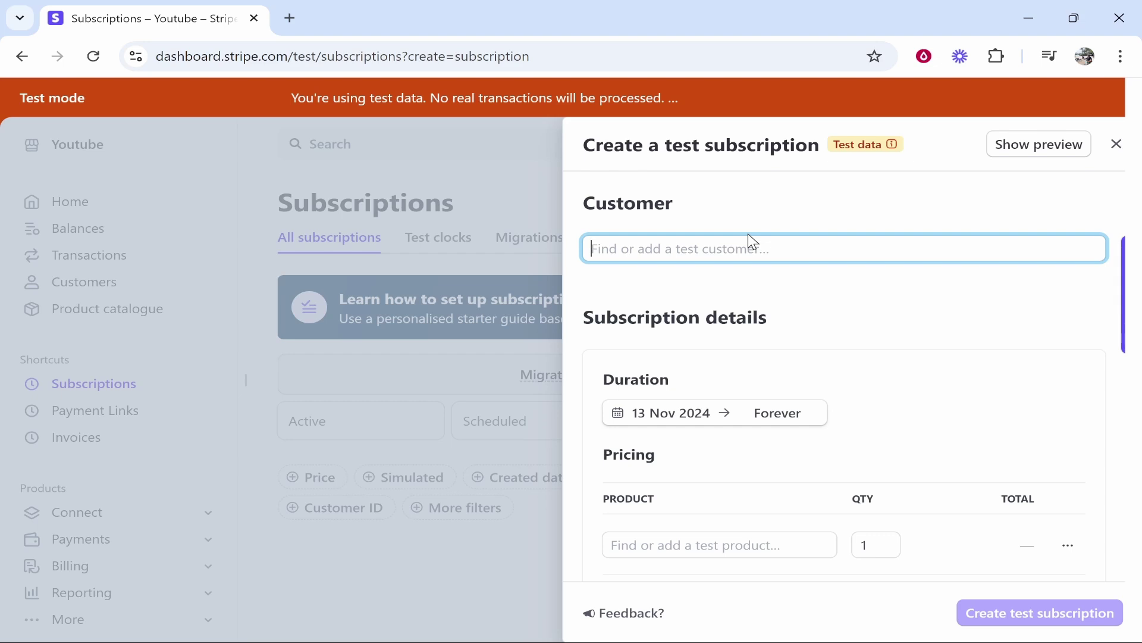
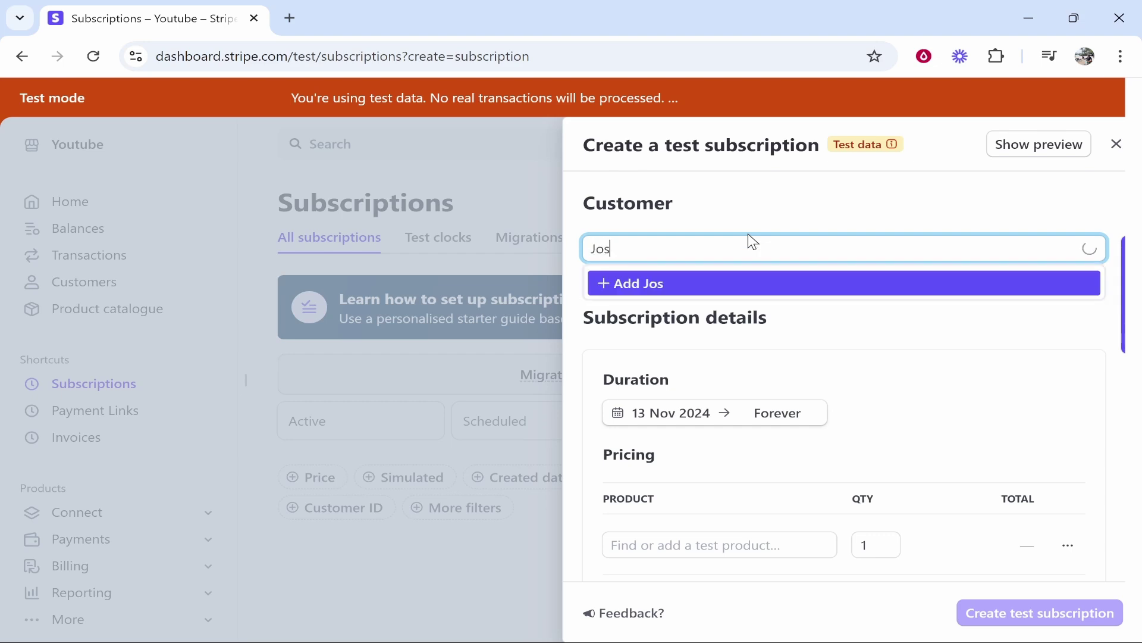
# Add the typed name as a new customer and fill in their account e-mail.
pyautogui.click(625, 291)
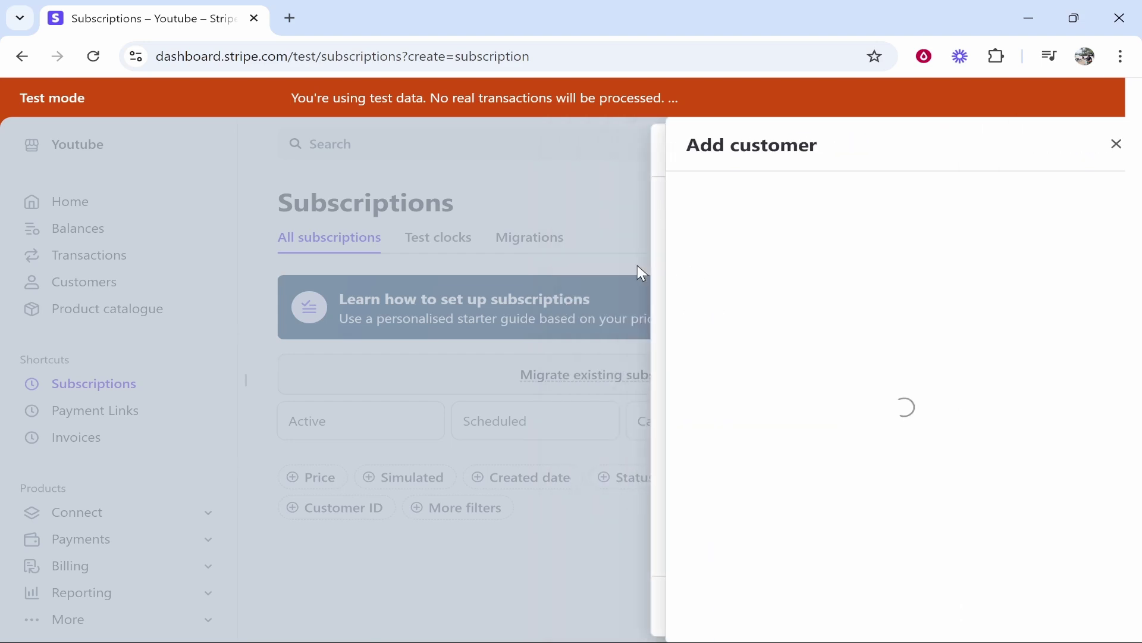
pyautogui.click(803, 345)
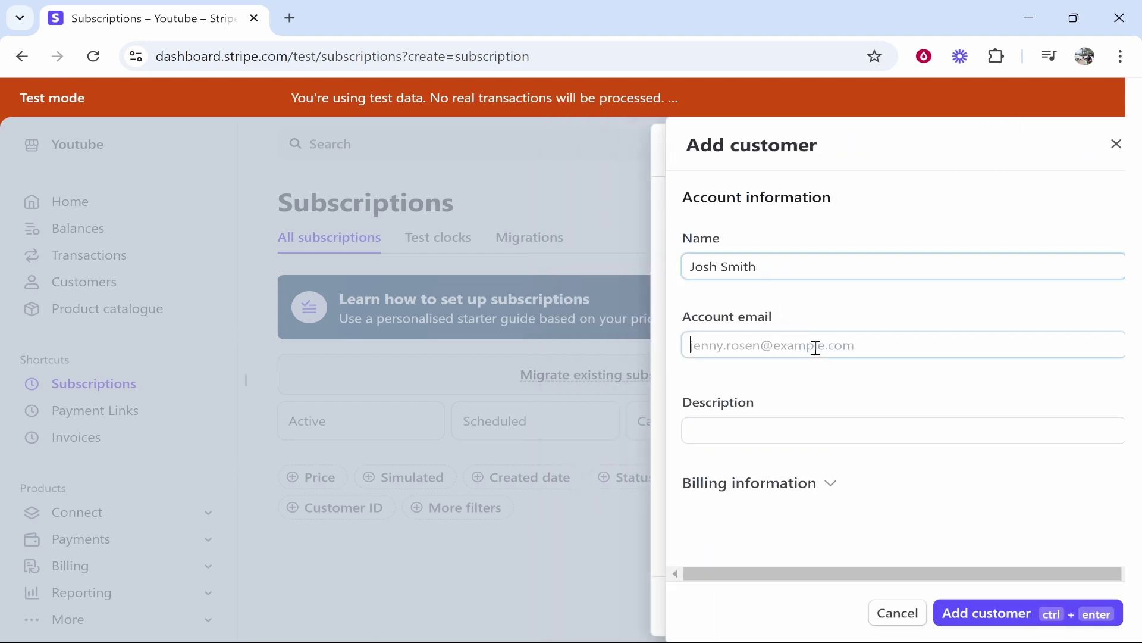
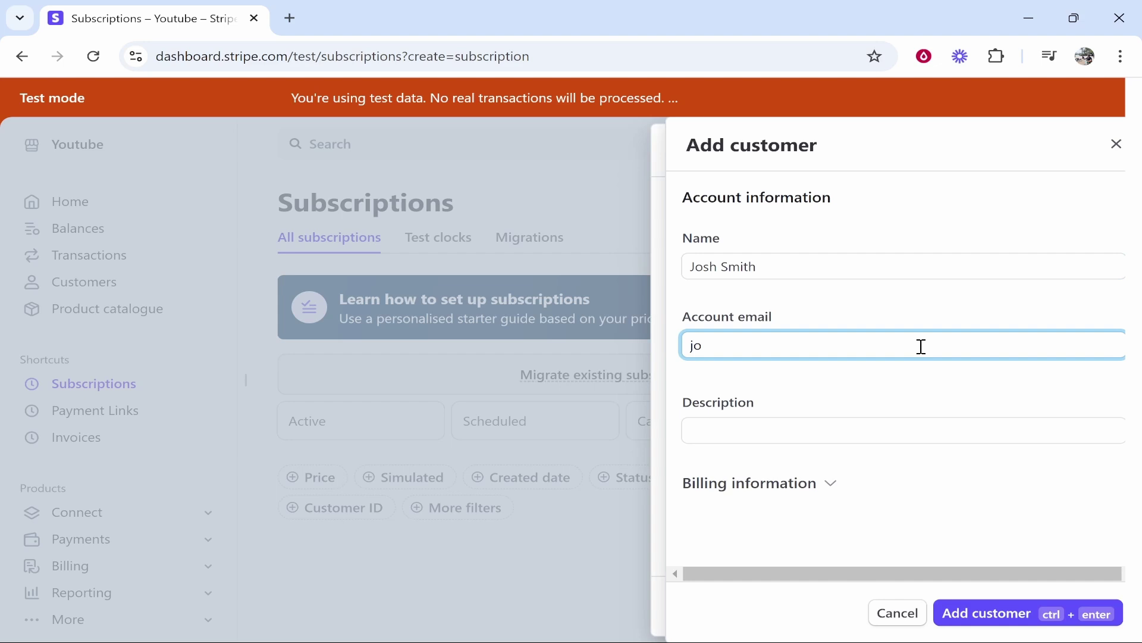
pyautogui.press('Tab')
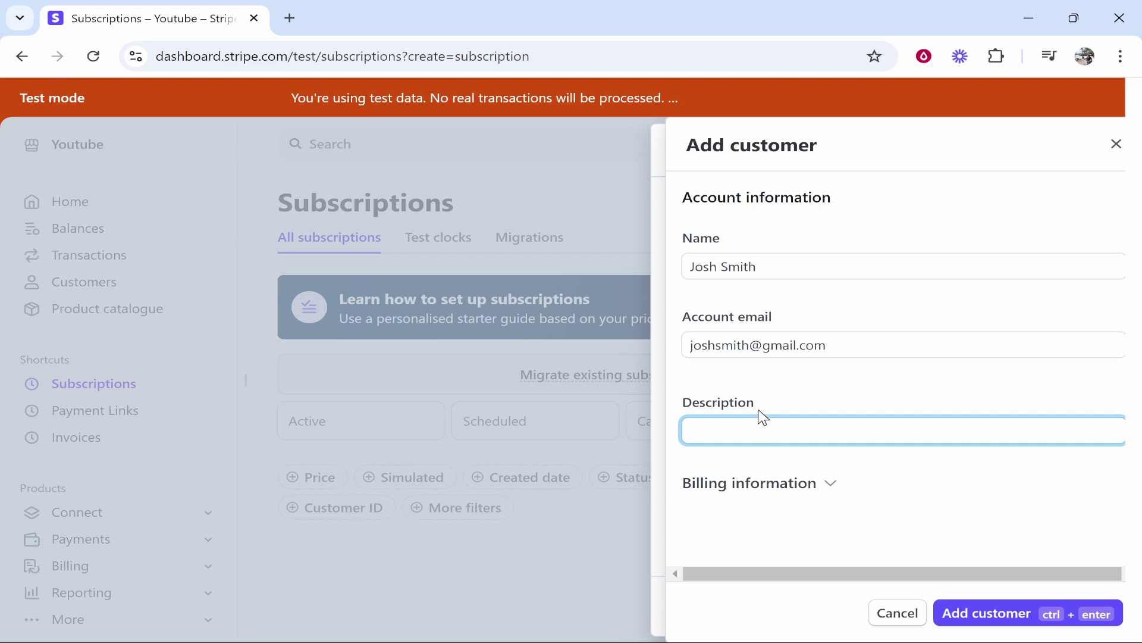
# Expand and review the billing information, then save the customer onto the subscription.
pyautogui.moveTo(765, 411); pyautogui.dragTo(733, 409)
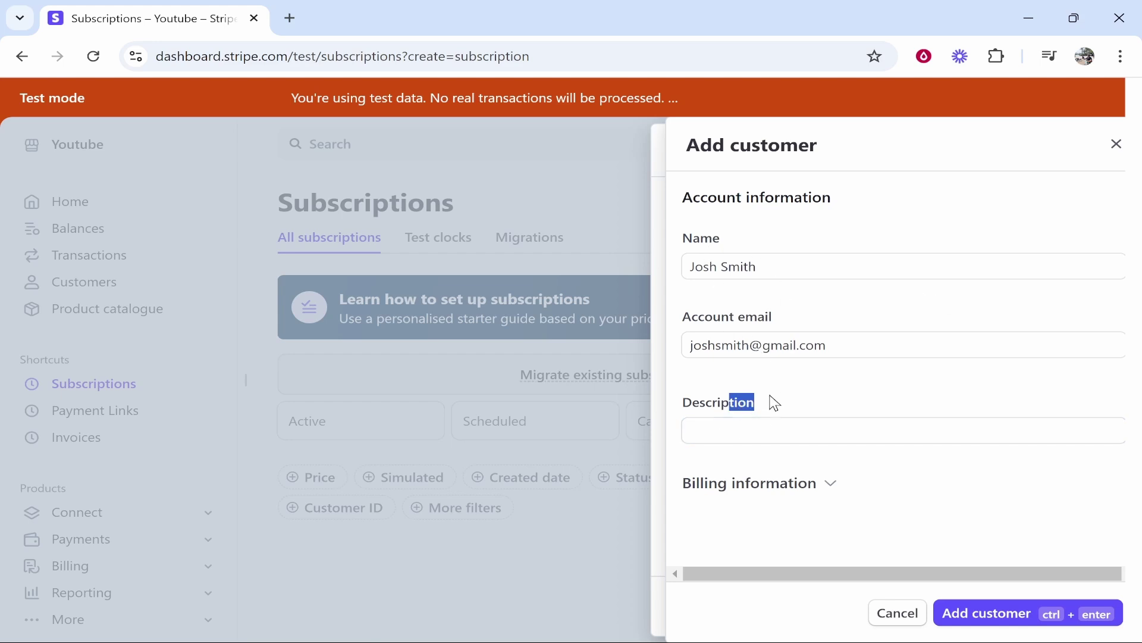
pyautogui.click(804, 487)
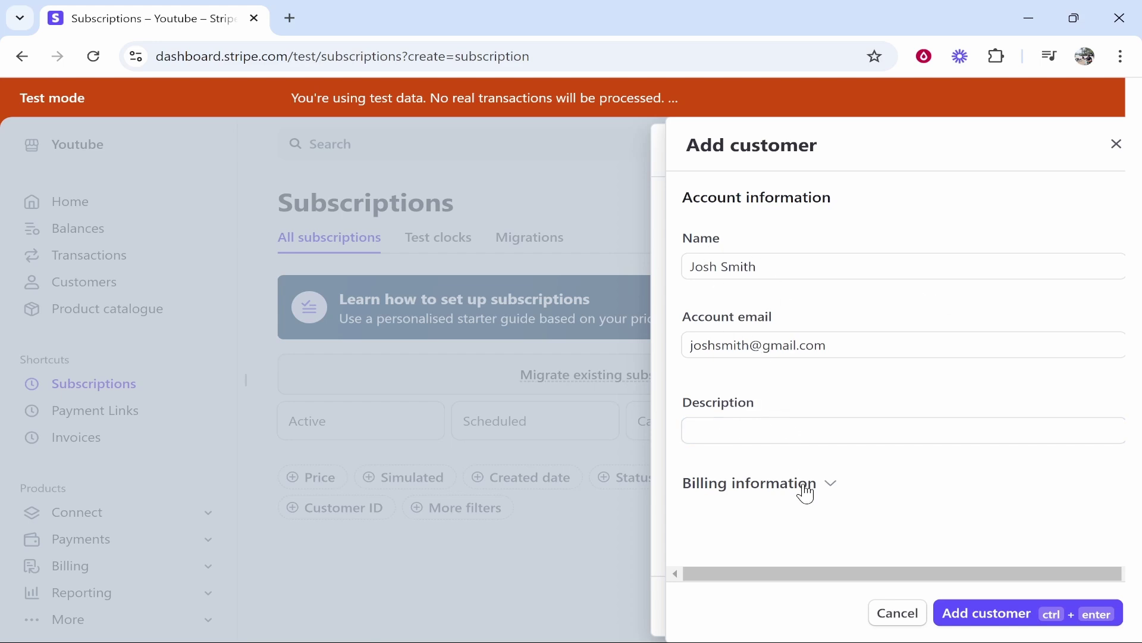
pyautogui.click(760, 479)
pyautogui.scroll(-5, 809, 470)
pyautogui.scroll(-2, 789, 432)
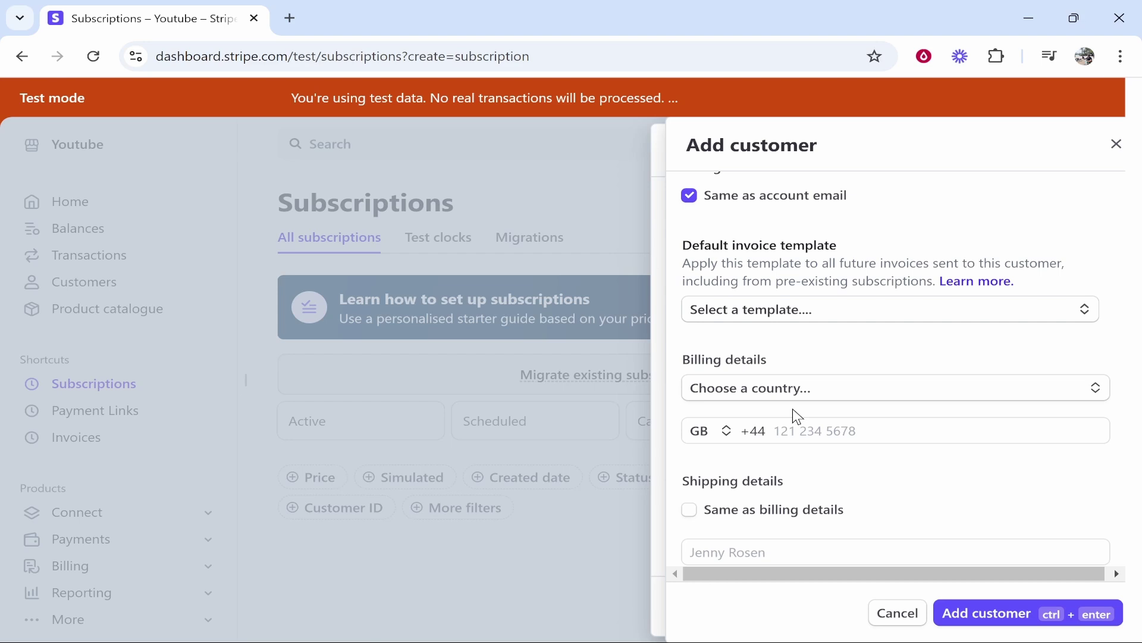
pyautogui.scroll(-5, 797, 402)
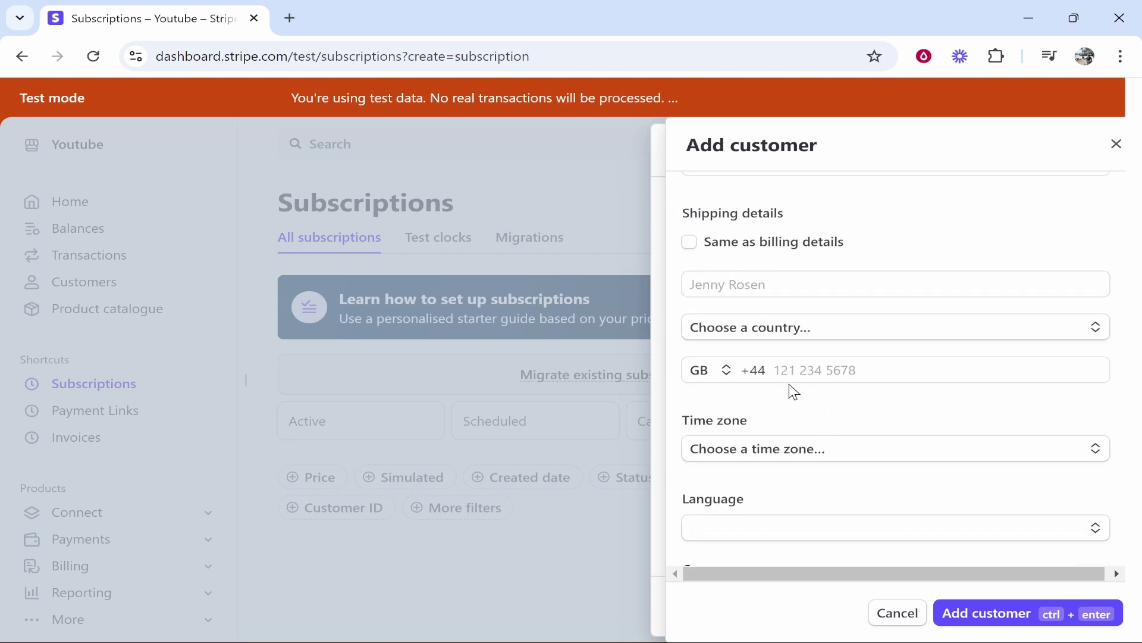
pyautogui.scroll(-3, 866, 339)
pyautogui.scroll(-3, 817, 370)
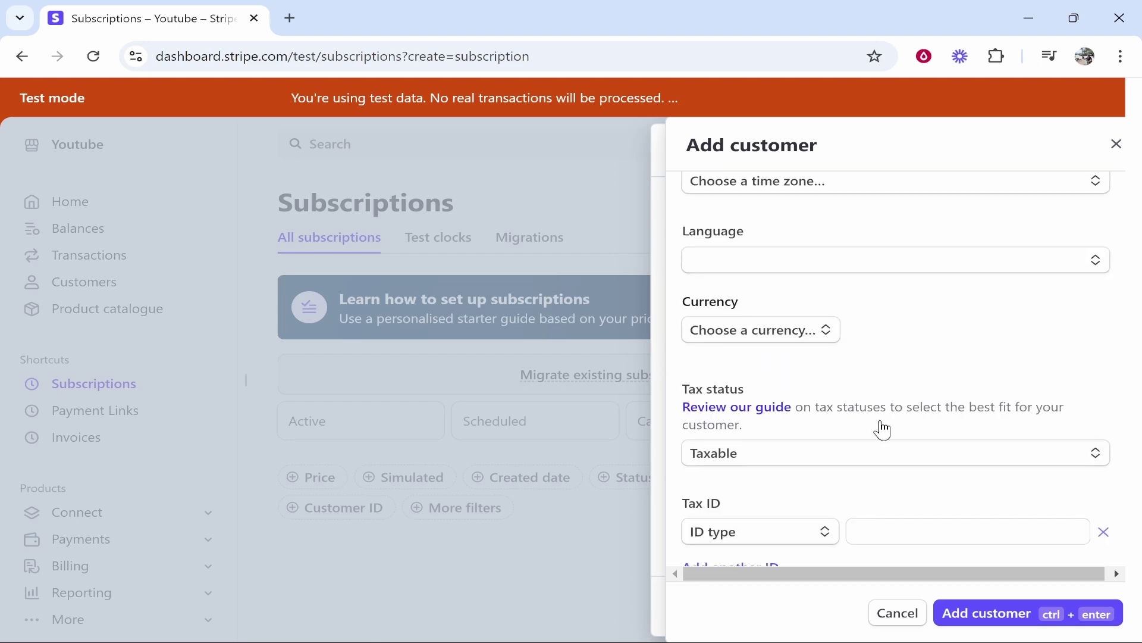
pyautogui.scroll(15, 857, 424)
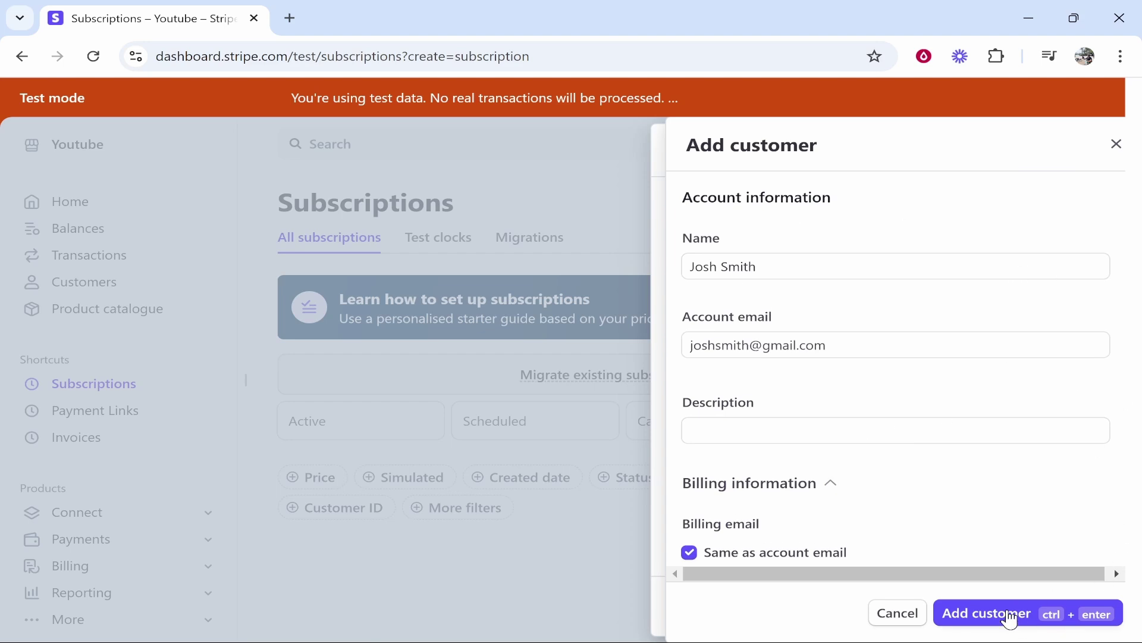
pyautogui.click(1010, 614)
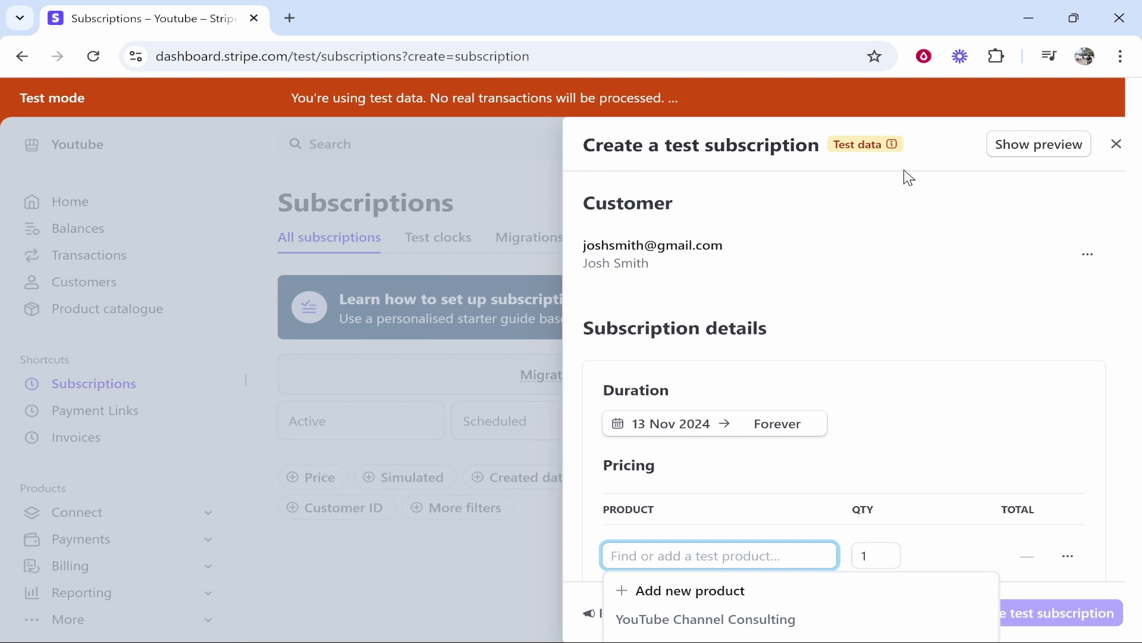
# Keep the start date 13 Nov 2024 and end after 3 cycles on 13 Feb 2025.
pyautogui.scroll(-3, 844, 354)
pyautogui.moveTo(611, 306); pyautogui.dragTo(663, 301)
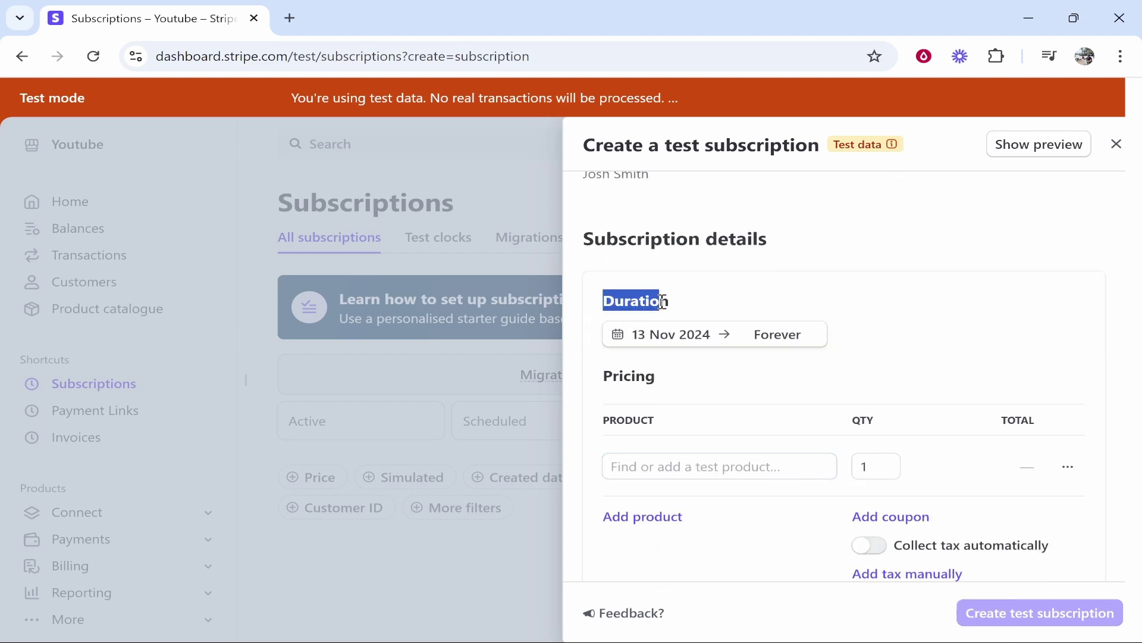
pyautogui.click(731, 318)
pyautogui.click(749, 343)
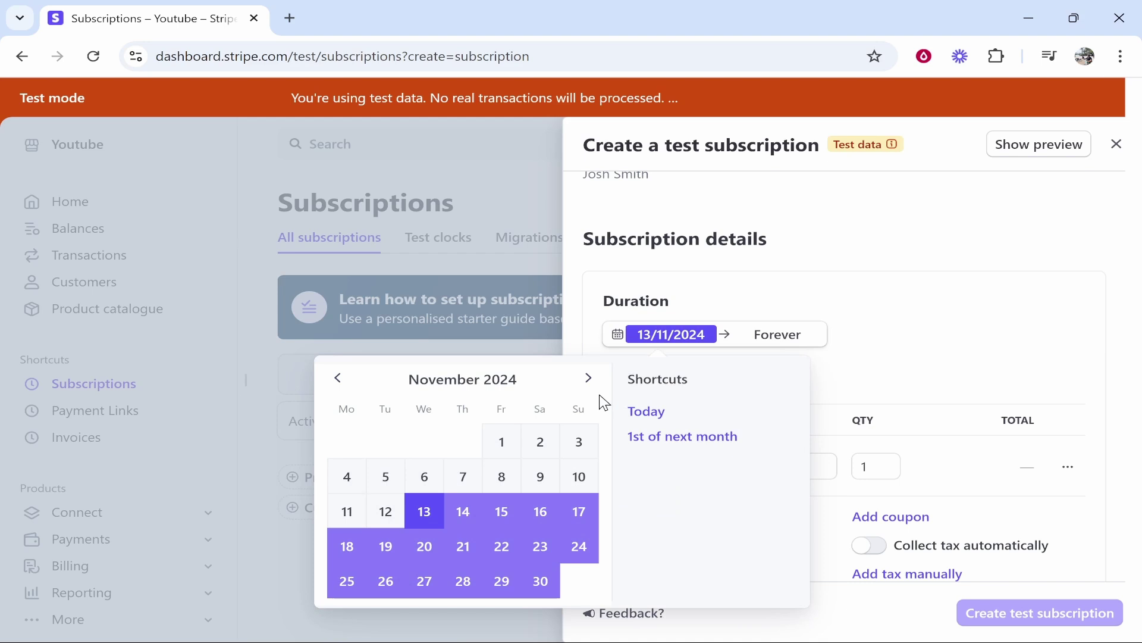
pyautogui.click(671, 351)
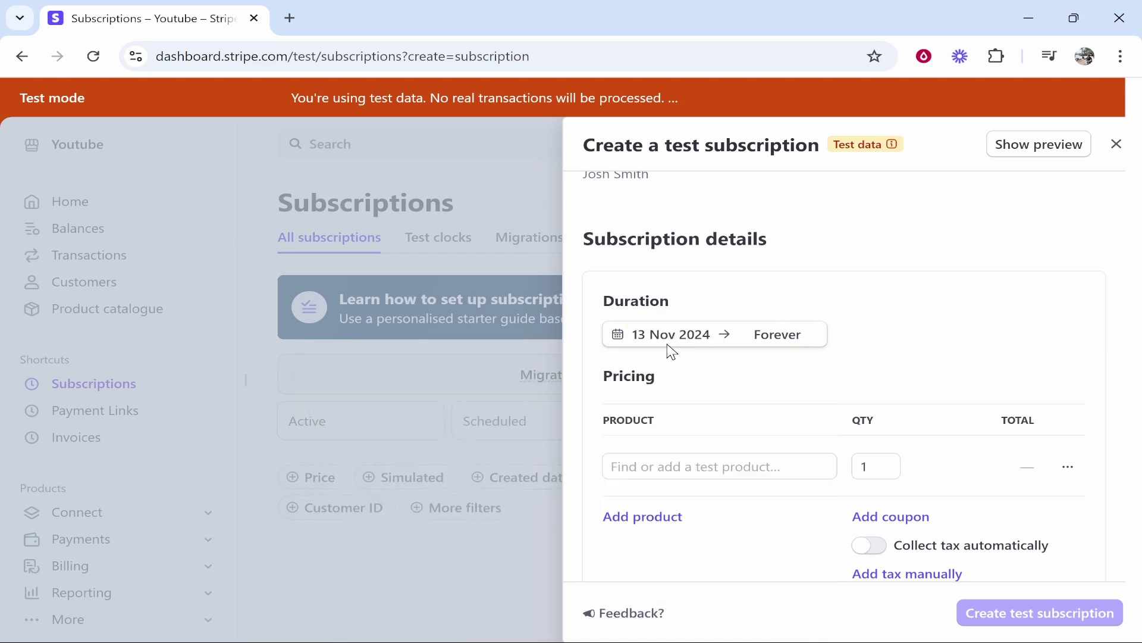
pyautogui.click(798, 337)
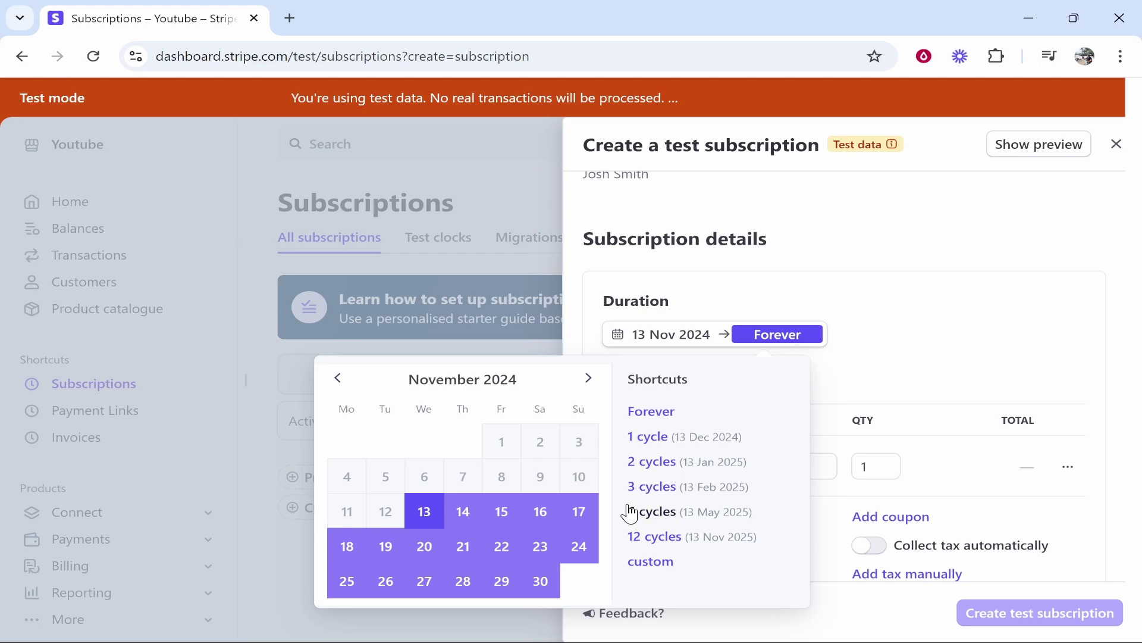
pyautogui.click(664, 490)
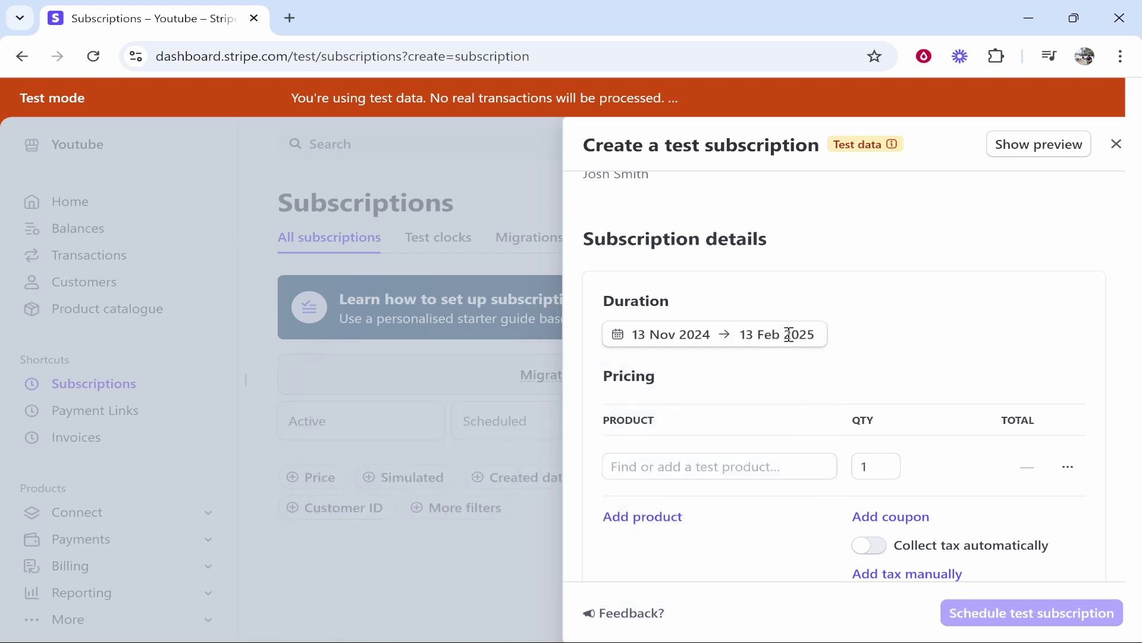
# Enter 'YouTube Channel Managment' as the product and correct it to 'Management' via spellcheck.
pyautogui.scroll(-2, 851, 351)
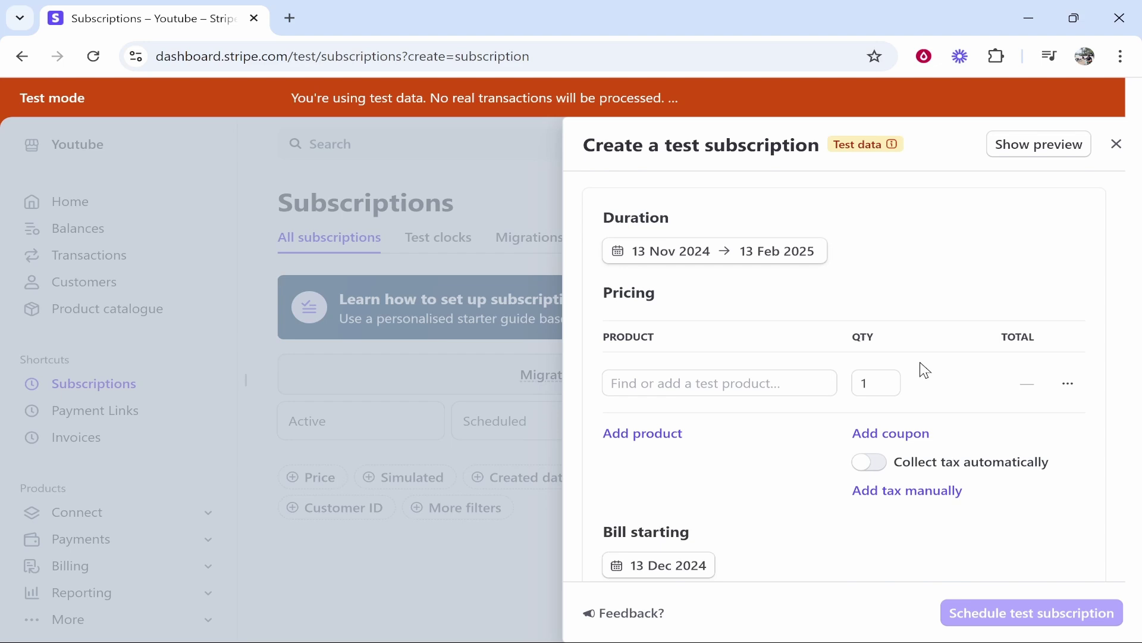
pyautogui.click(747, 368)
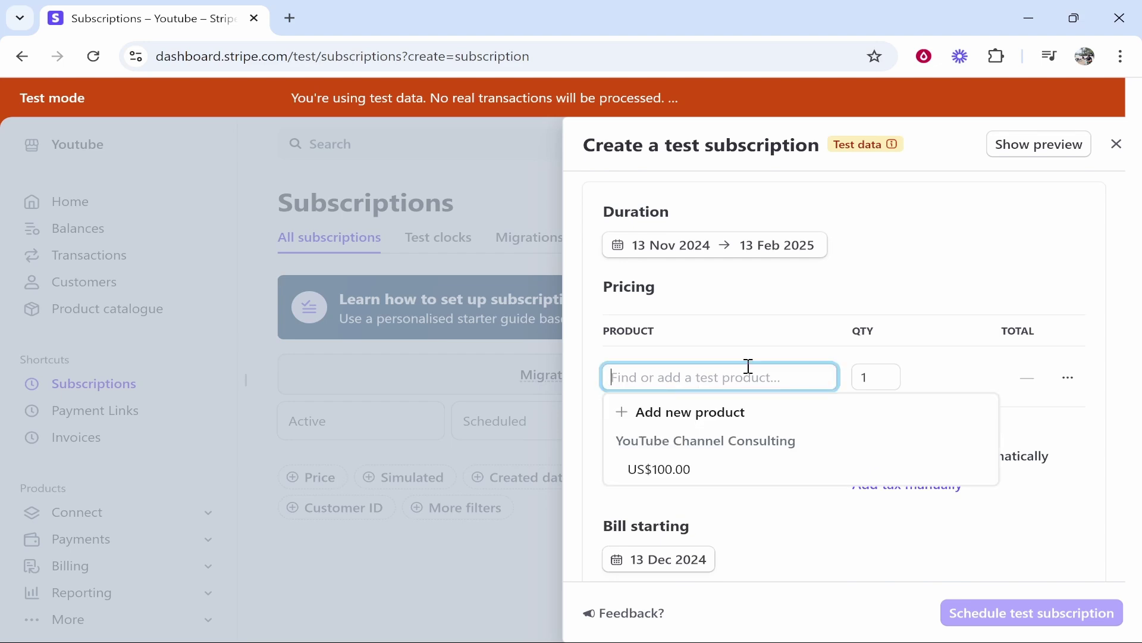
pyautogui.write('YouTube')
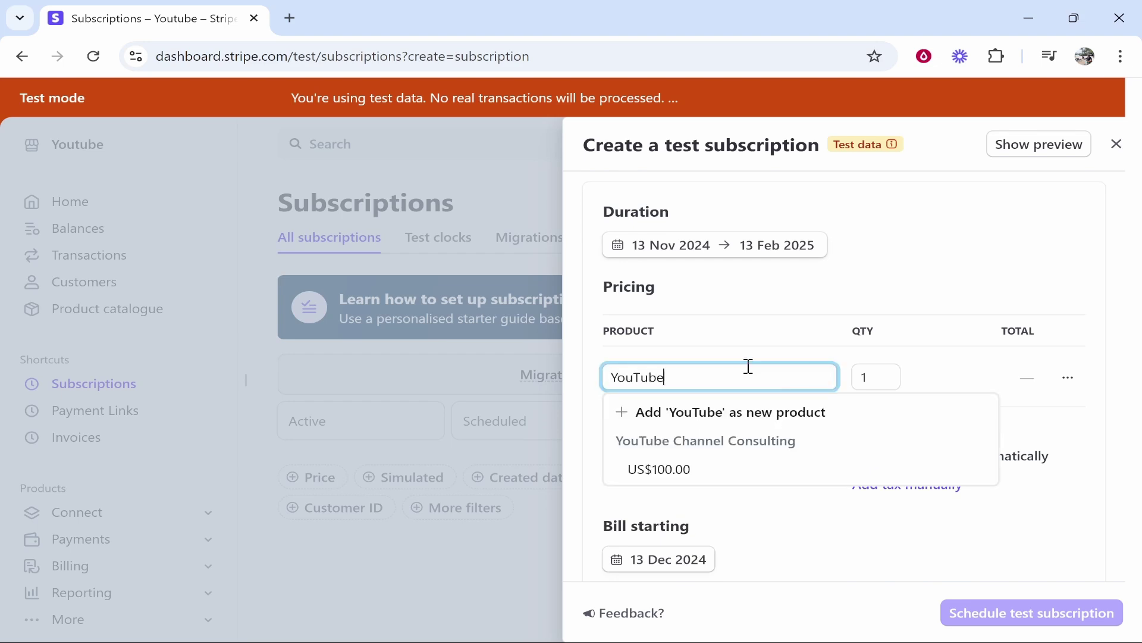
pyautogui.write(' Channel Managment')
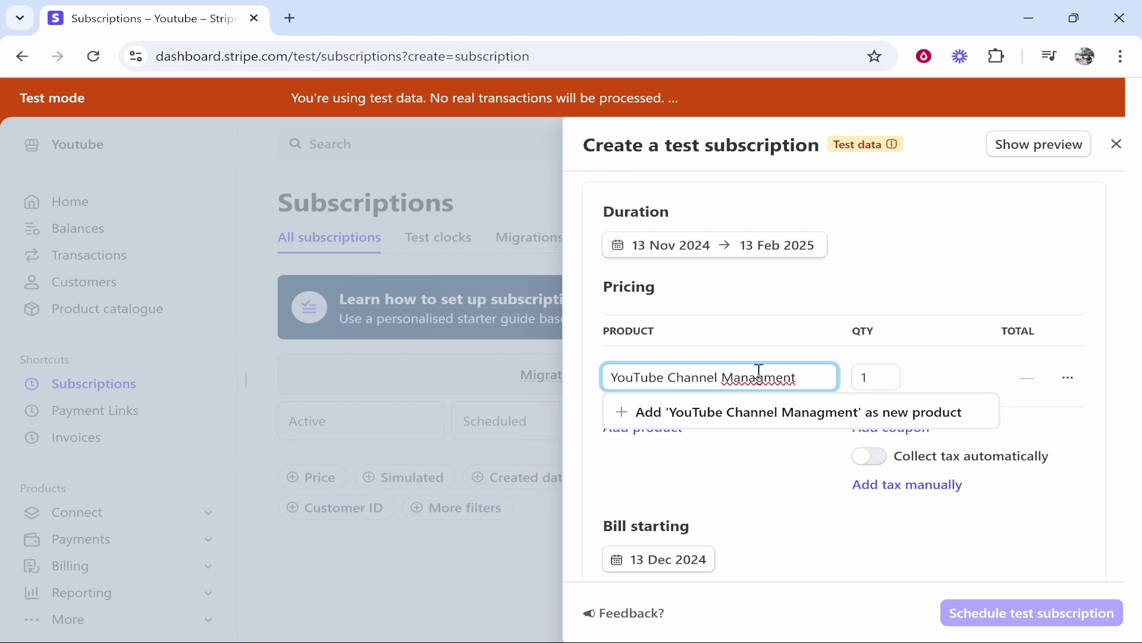
pyautogui.rightClick(759, 374)
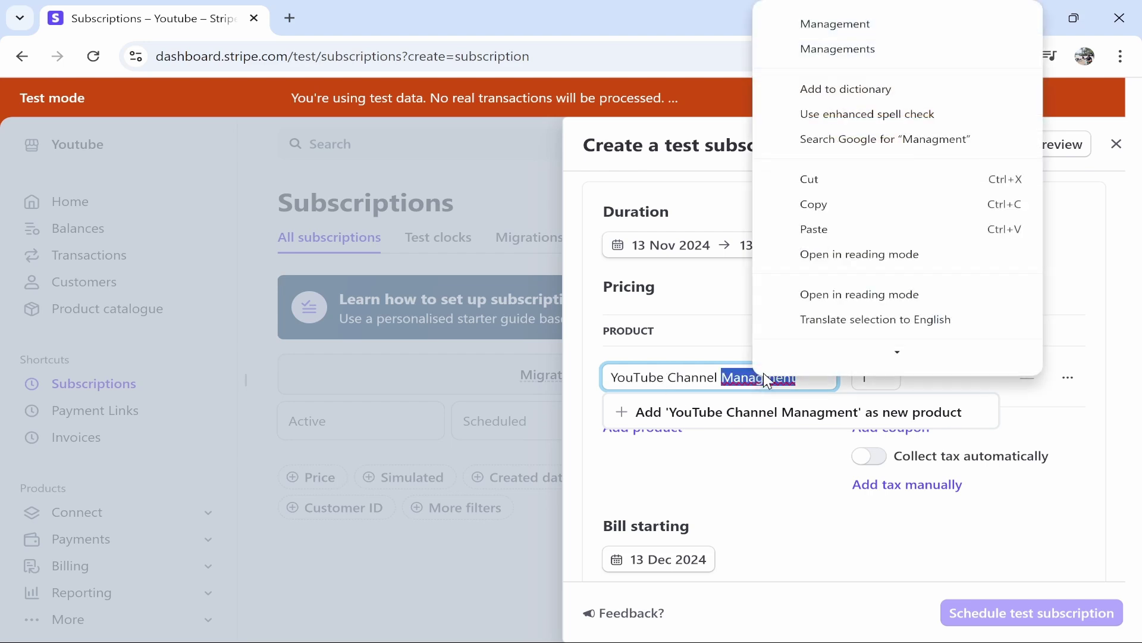
pyautogui.click(892, 22)
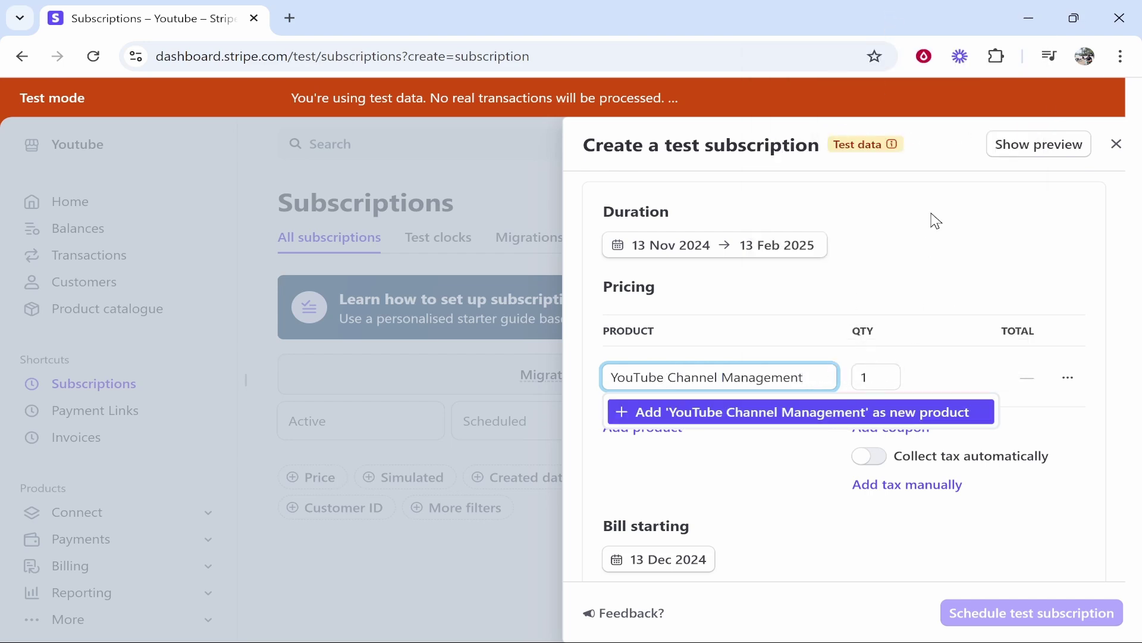
# Create YouTube Channel Management as a new product, reusing its name as the description.
pyautogui.click(646, 417)
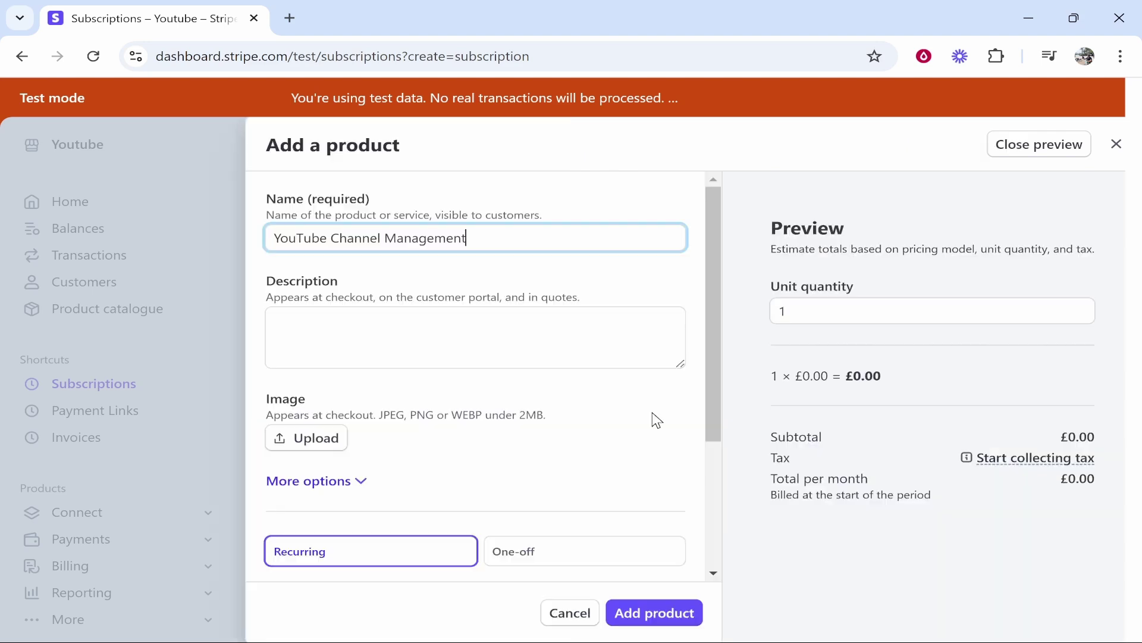
pyautogui.click(360, 333)
pyautogui.tripleClick(510, 238)
pyautogui.hotkey('ctrl', 'c')
pyautogui.click(377, 365)
pyautogui.hotkey('ctrl', 'v')
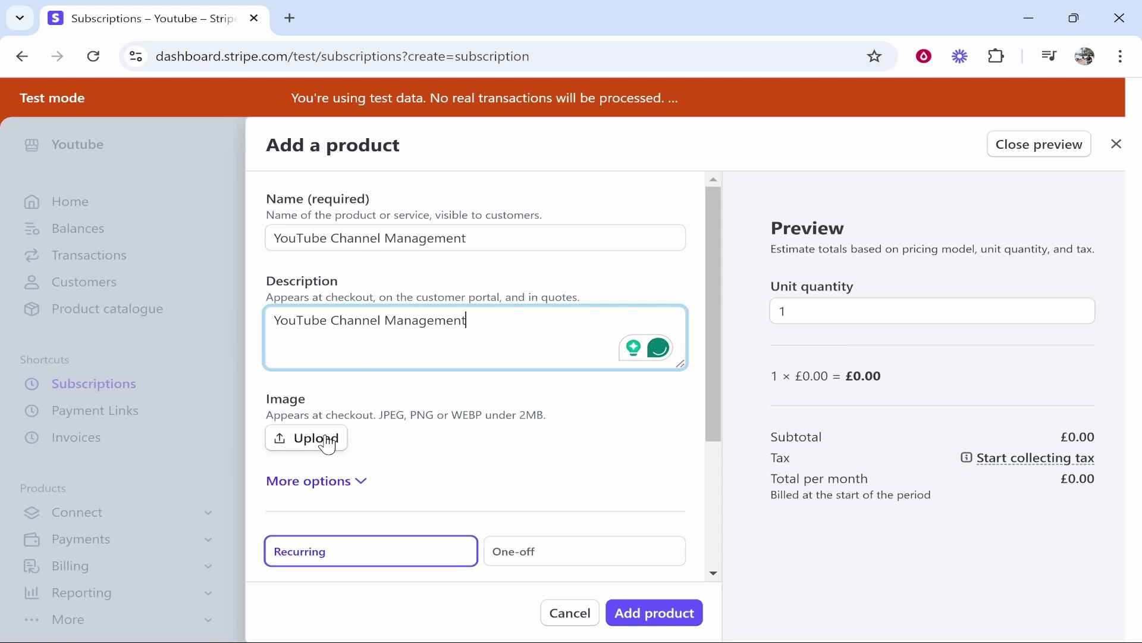
# Price the product at 100.00 GBP monthly and add it to the subscription.
pyautogui.scroll(-3, 345, 450)
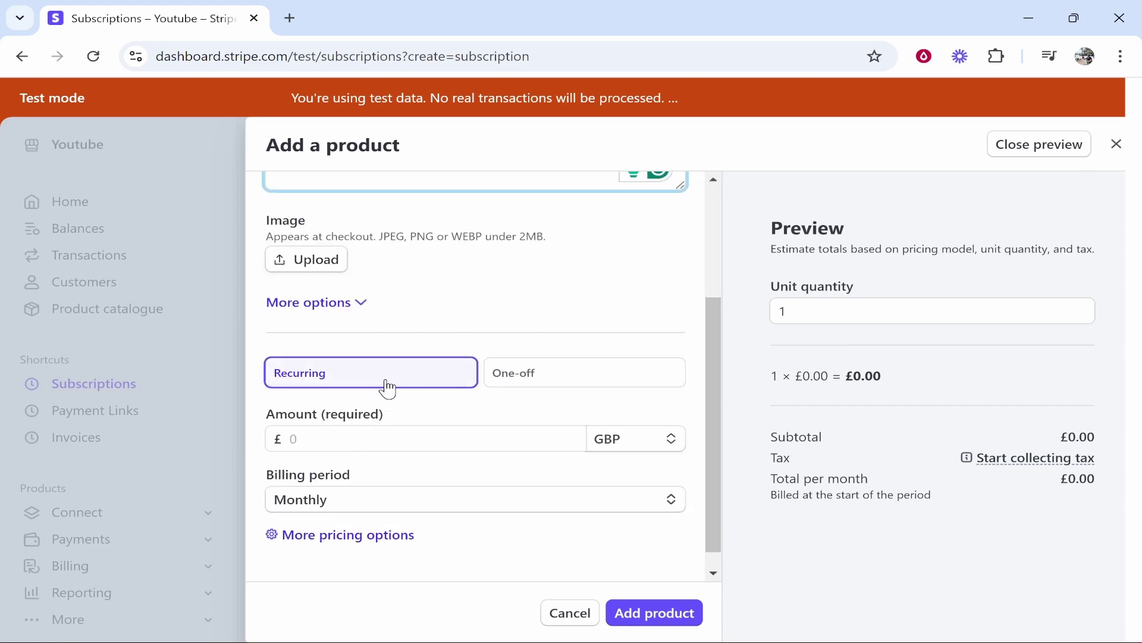
pyautogui.click(450, 435)
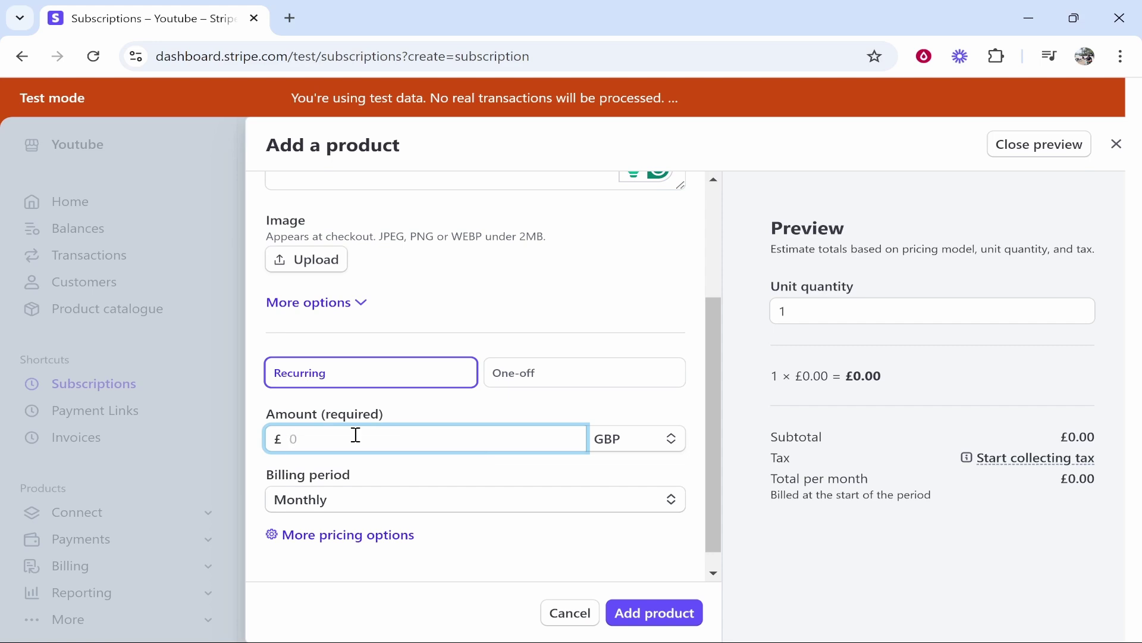
pyautogui.write('100')
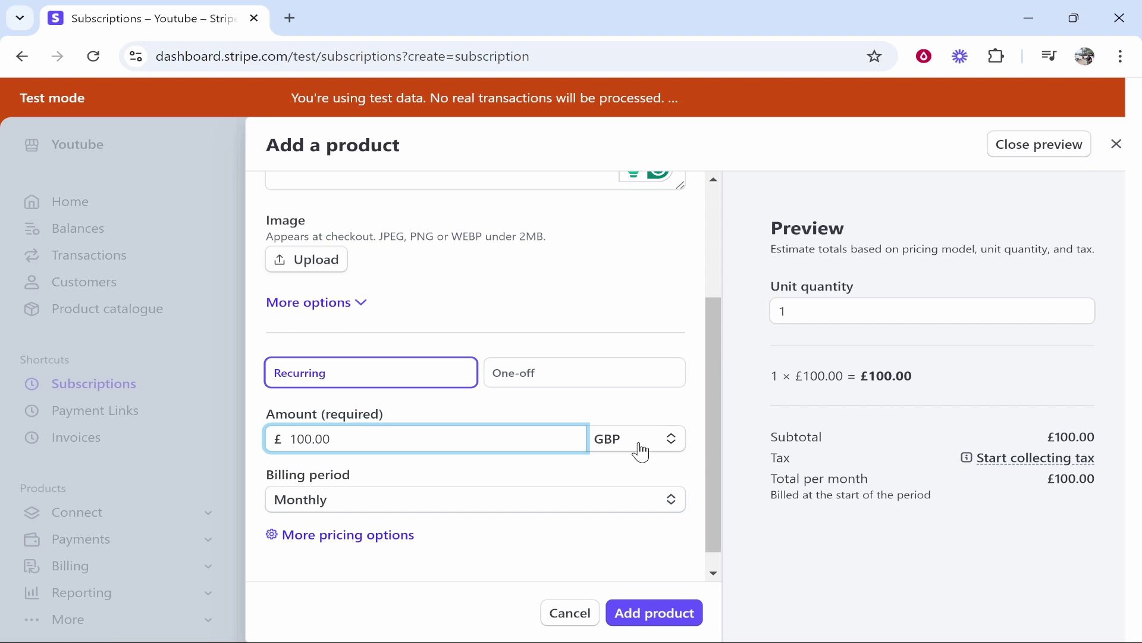
pyautogui.click(616, 443)
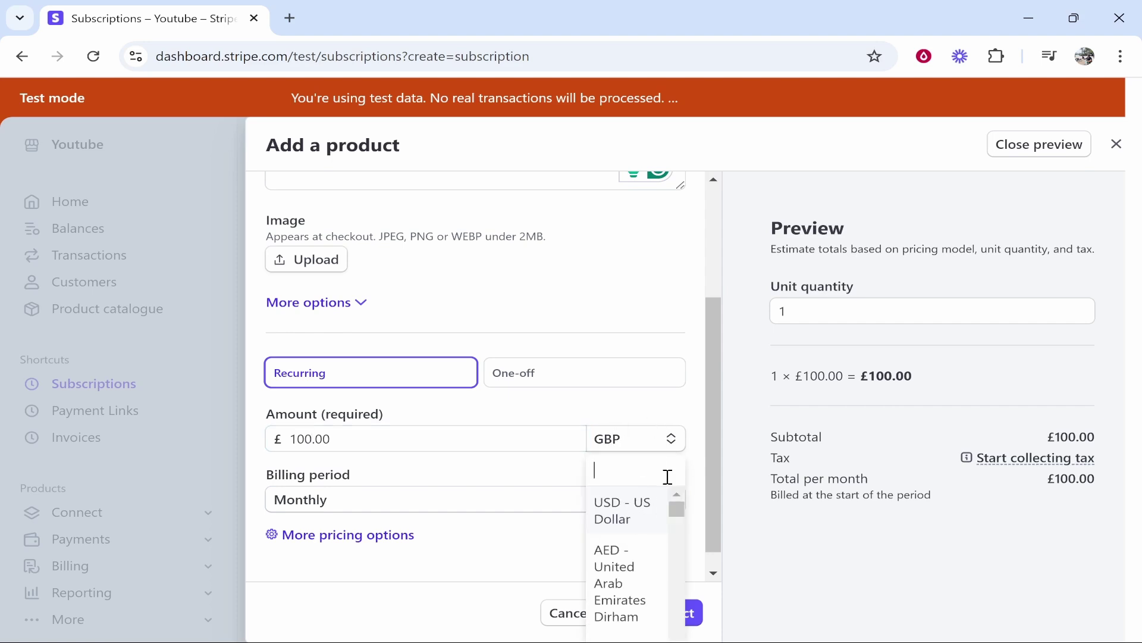
pyautogui.click(713, 400)
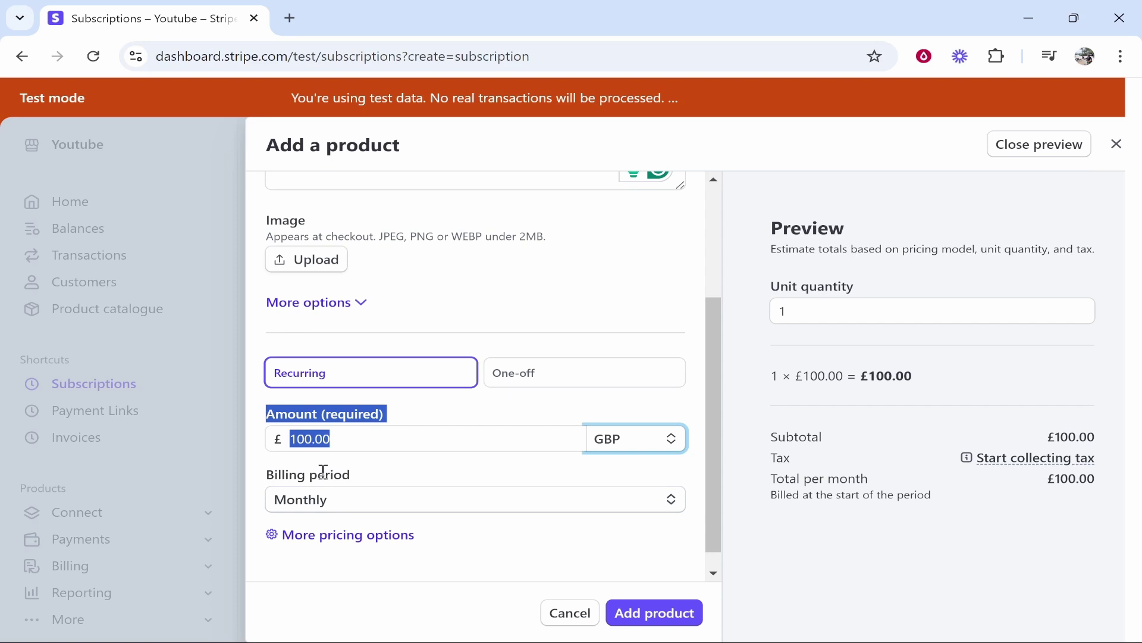
pyautogui.click(653, 613)
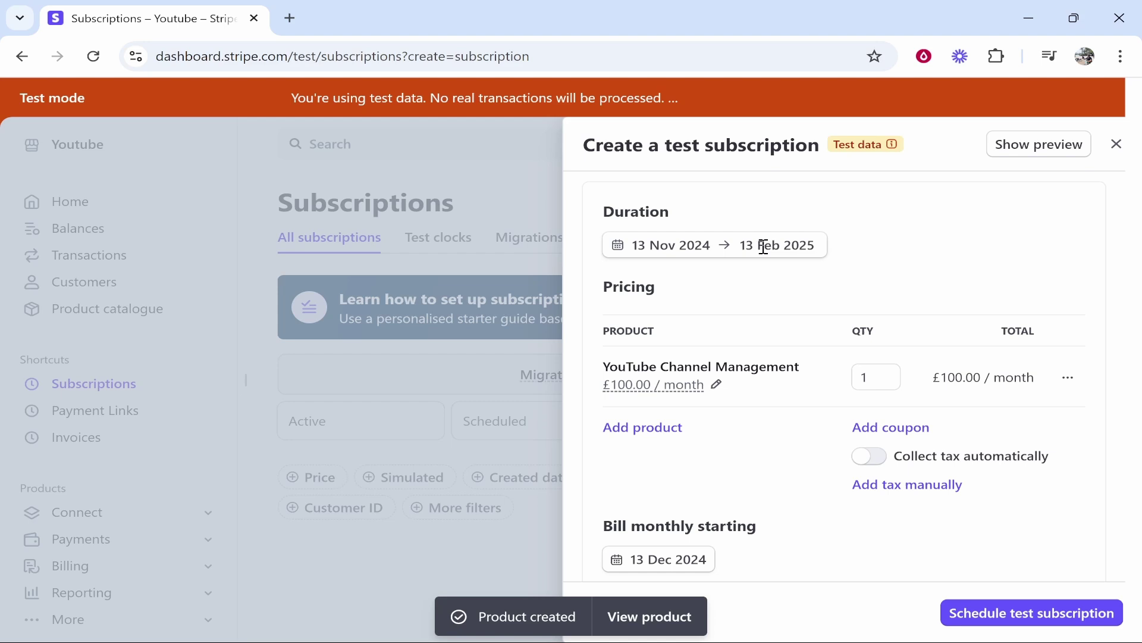
# Skip adding a payment method and choose emailing invoices to the customer for manual payment.
pyautogui.scroll(-6, 822, 242)
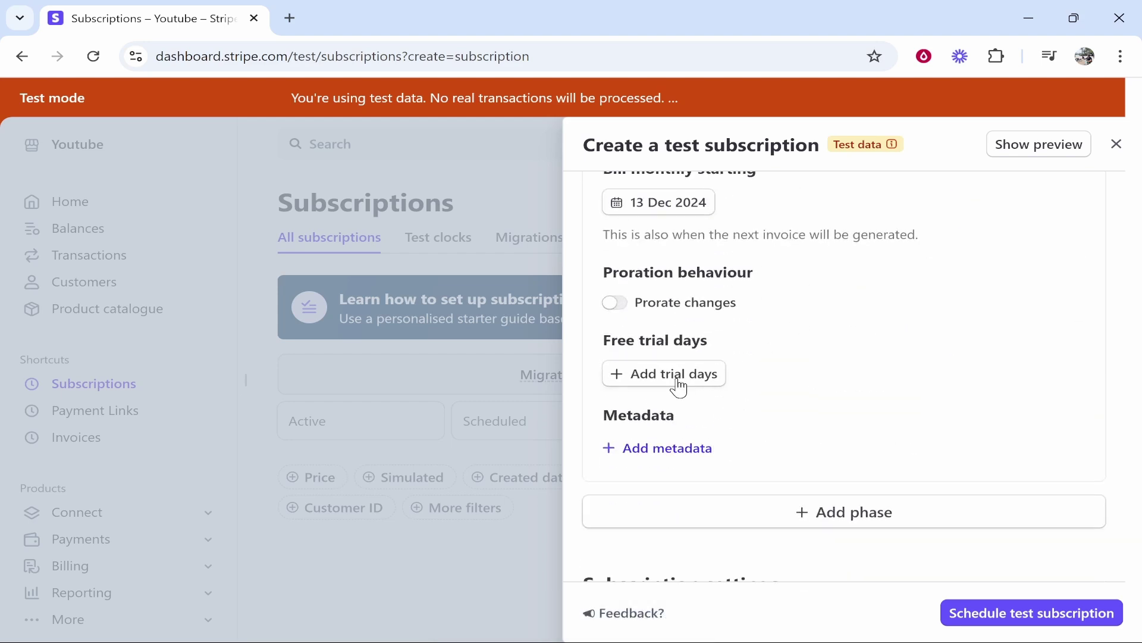
pyautogui.scroll(-5, 680, 388)
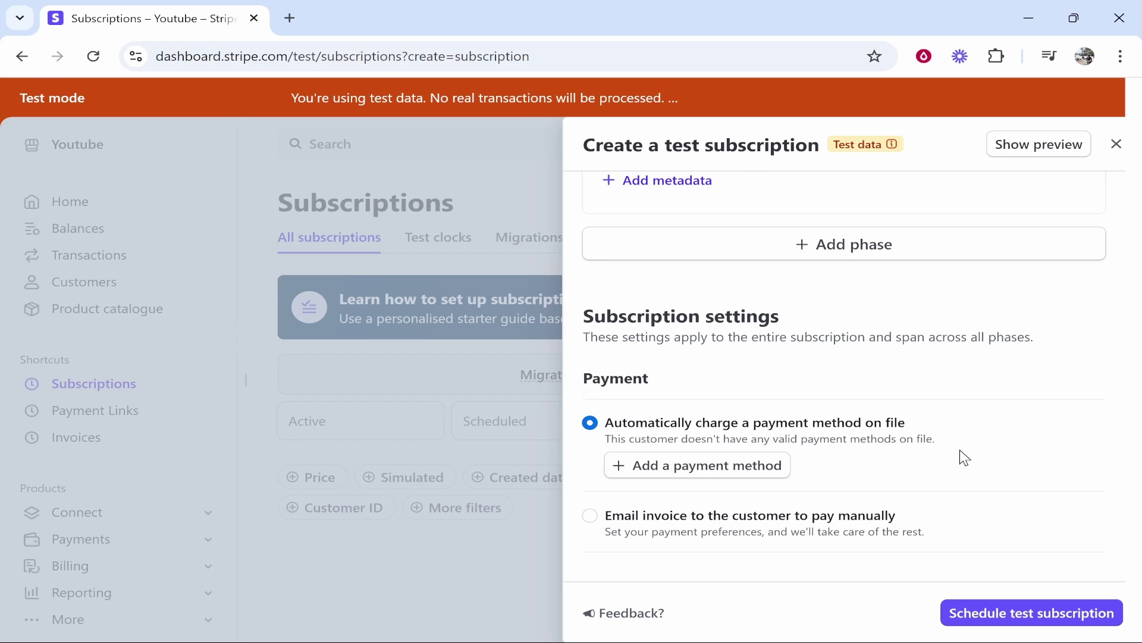
pyautogui.scroll(-2, 965, 458)
pyautogui.moveTo(779, 350); pyautogui.dragTo(947, 355)
pyautogui.click(919, 350)
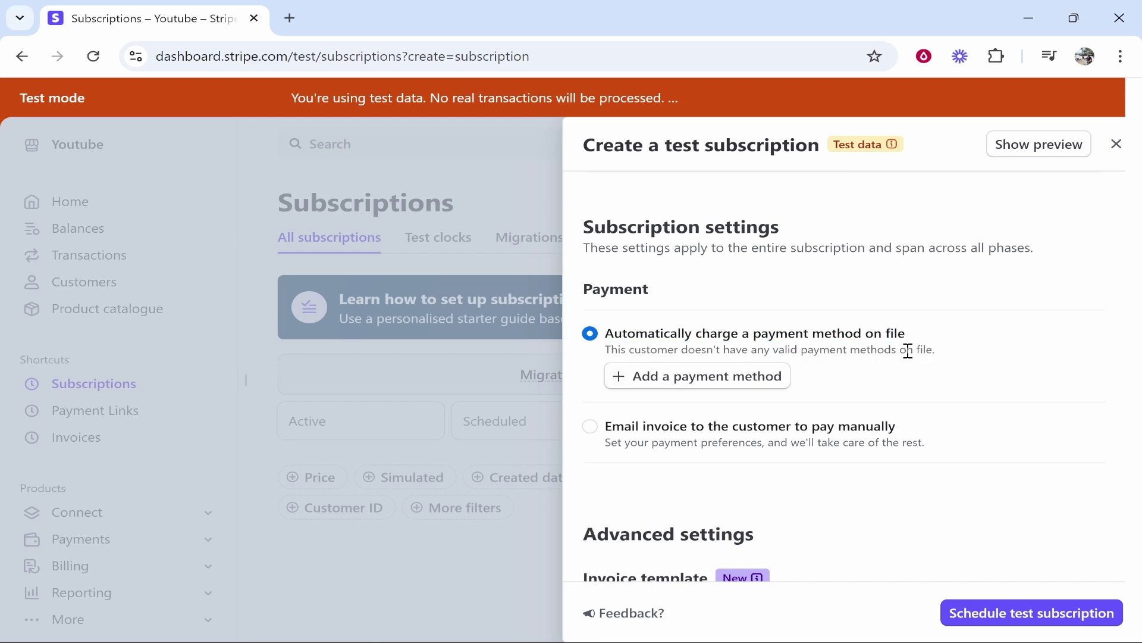
pyautogui.click(680, 381)
pyautogui.click(711, 360)
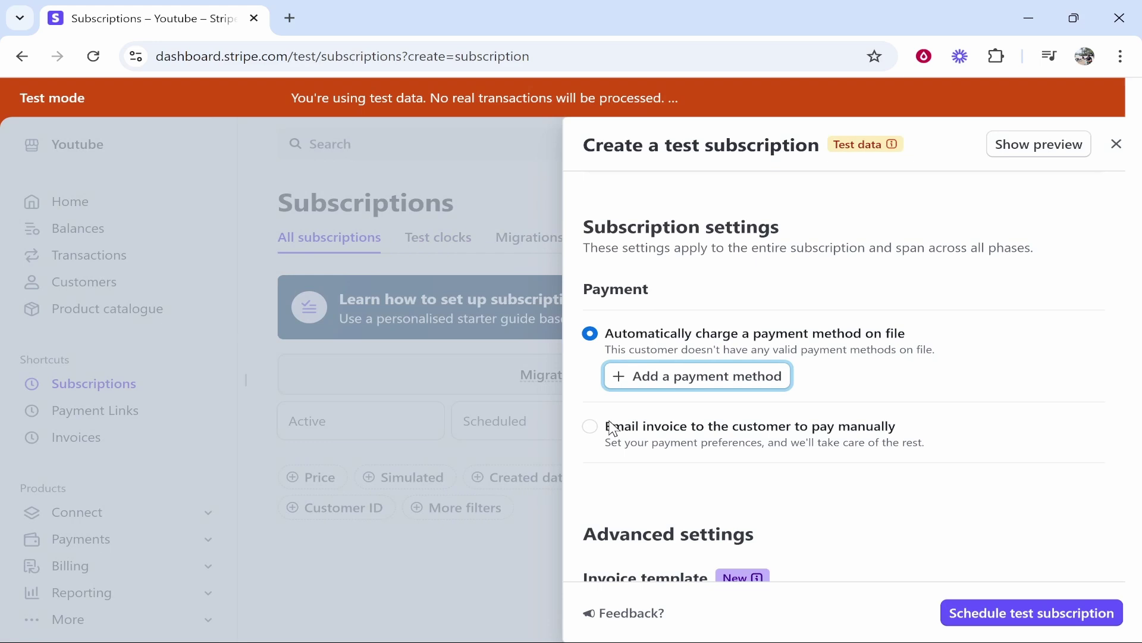
pyautogui.click(591, 427)
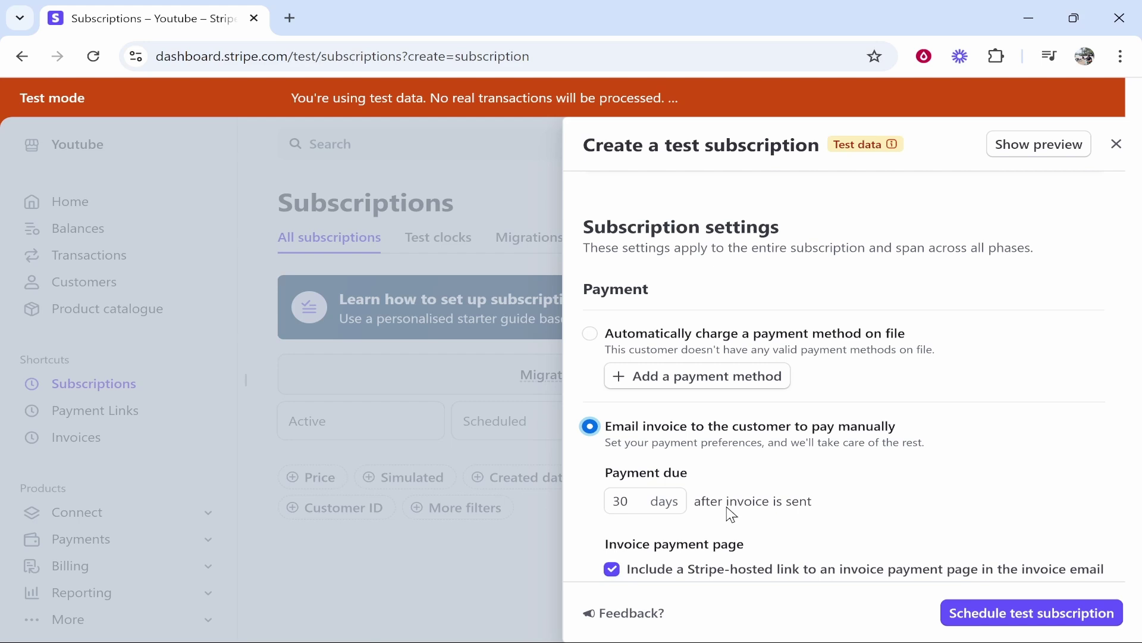
# Look through the invoice template choices, leaving the template unchanged.
pyautogui.scroll(-3, 732, 514)
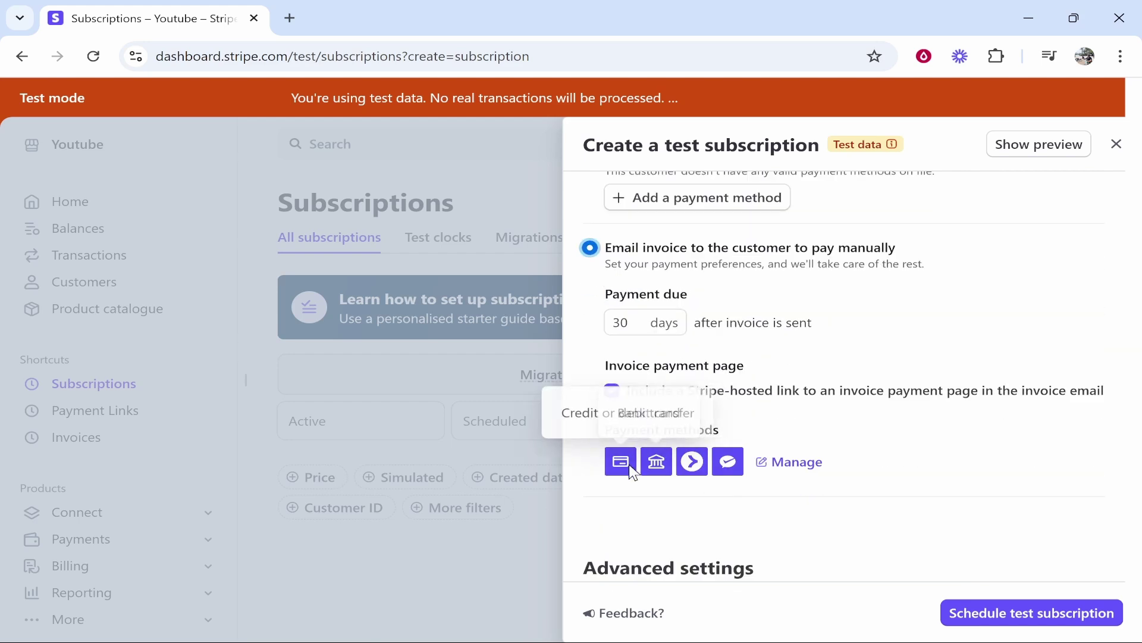
pyautogui.scroll(-3, 747, 340)
pyautogui.scroll(4, 650, 309)
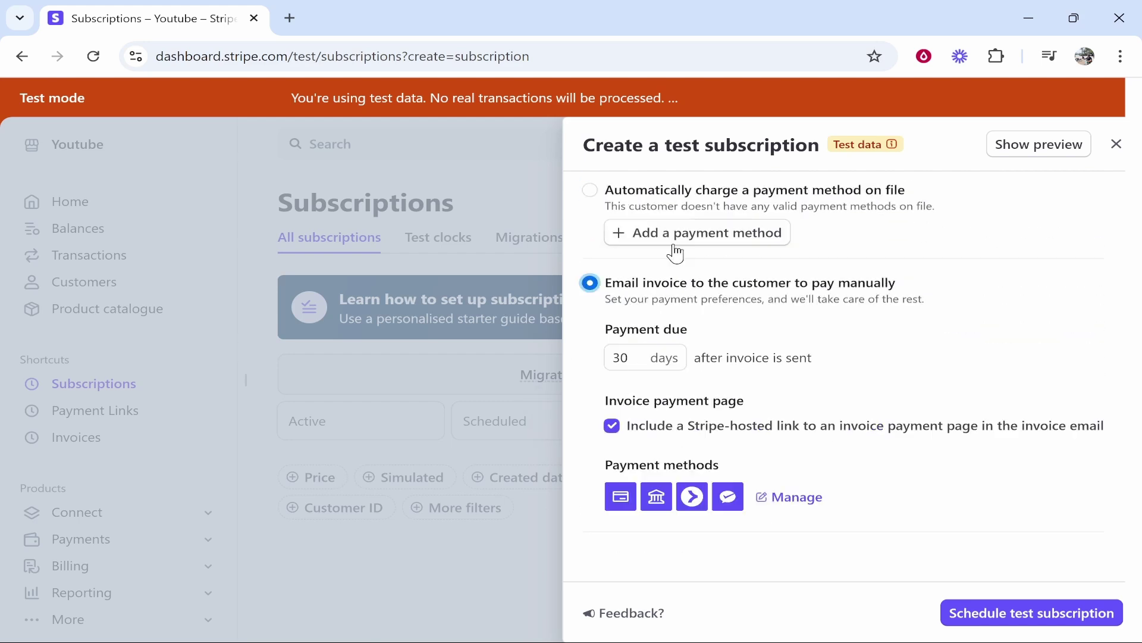
pyautogui.scroll(1, 676, 254)
pyautogui.scroll(-5, 702, 420)
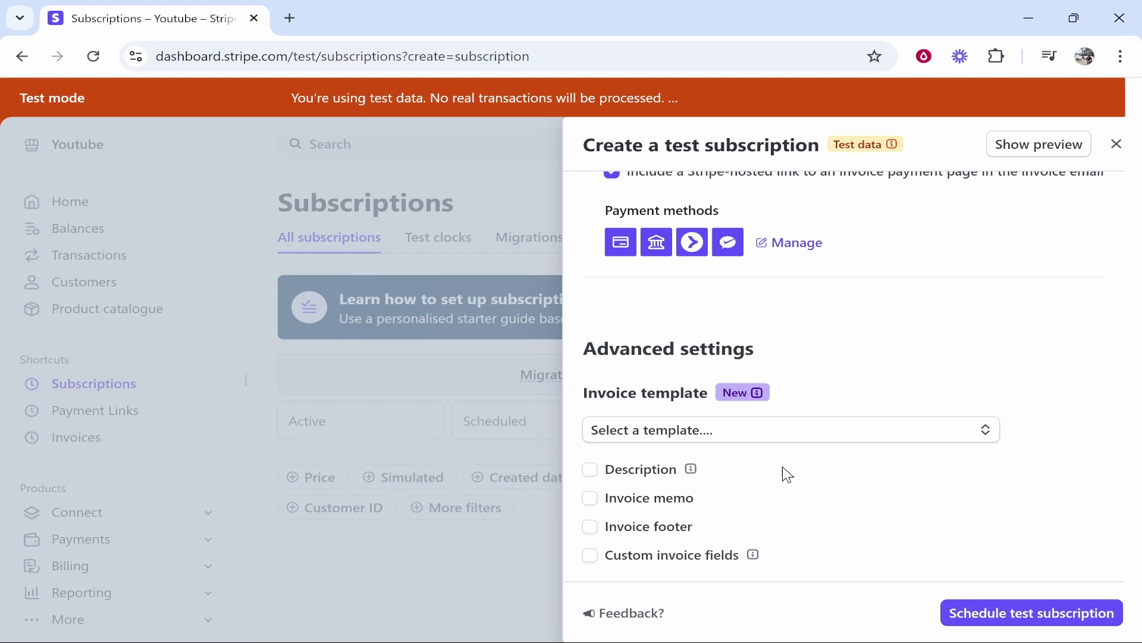
pyautogui.click(737, 439)
pyautogui.click(775, 441)
# Schedule the test subscription, then view and dismiss its row actions on the Subscriptions list.
pyautogui.click(1050, 624)
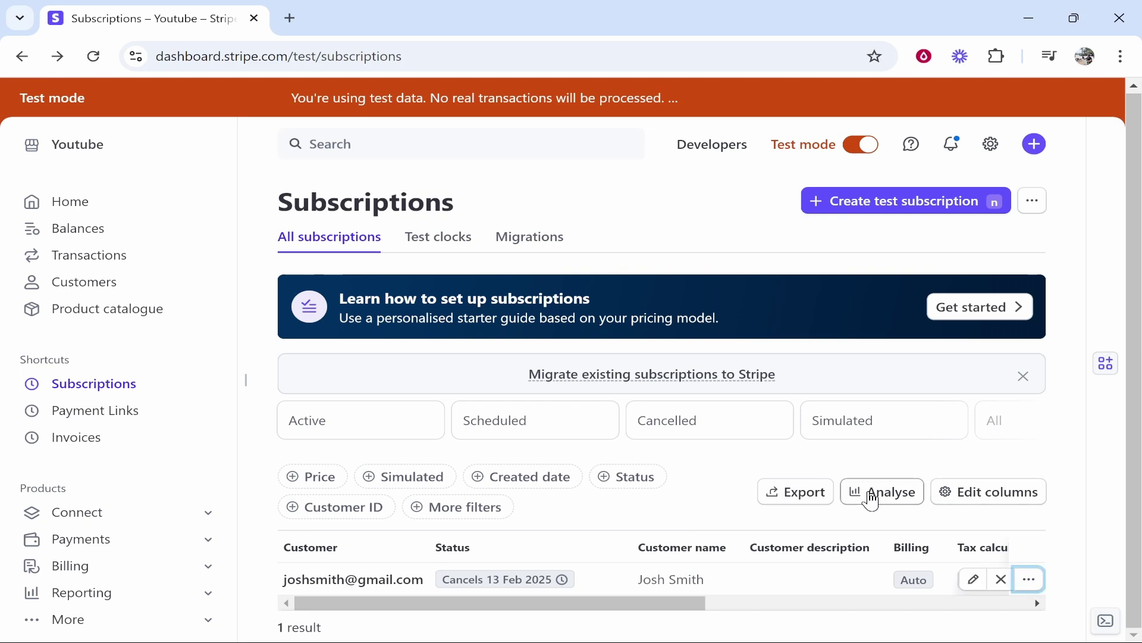
pyautogui.click(1032, 580)
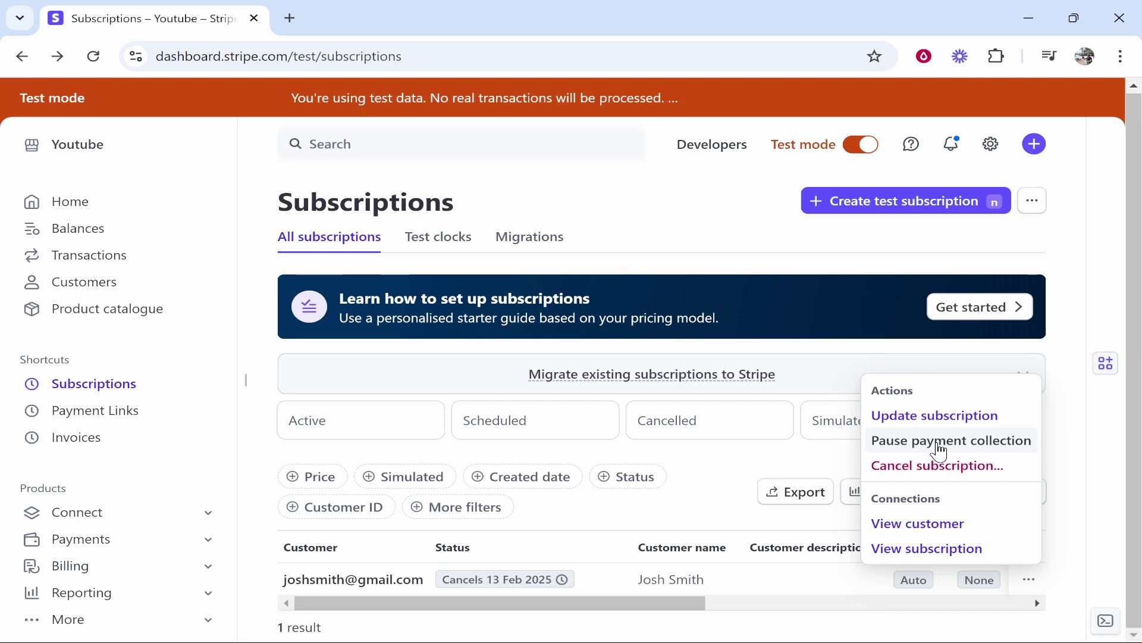
pyautogui.click(682, 204)
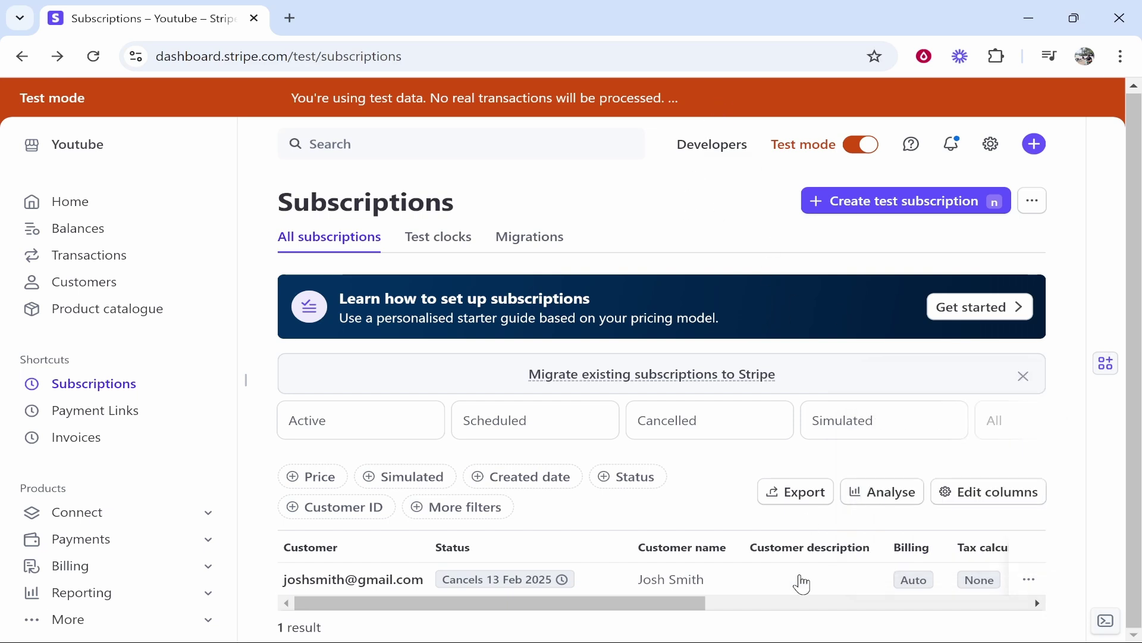